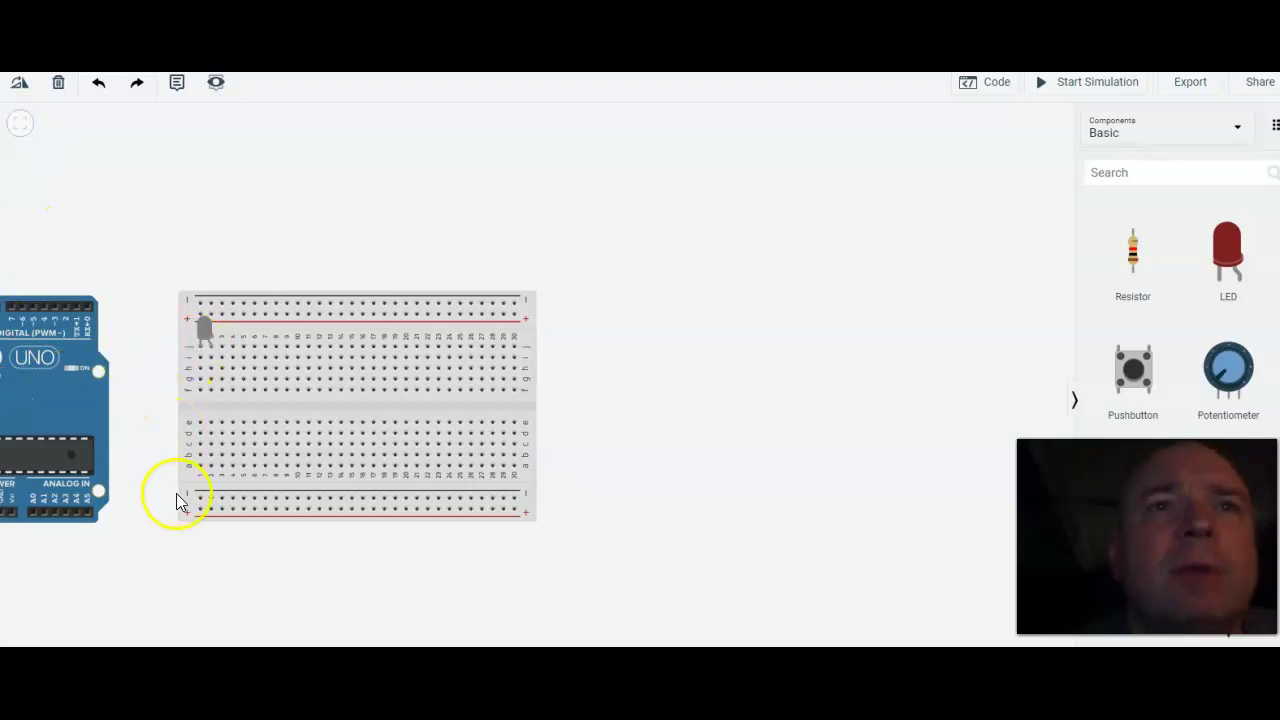
# Zoom out, pan, and zoom back in so the Arduino Uno with its USB cable and the breadboard sit side by side.
pyautogui.scroll(-2, 174, 502)
pyautogui.moveTo(74, 551); pyautogui.dragTo(524, 446)
pyautogui.scroll(3, 489, 466)
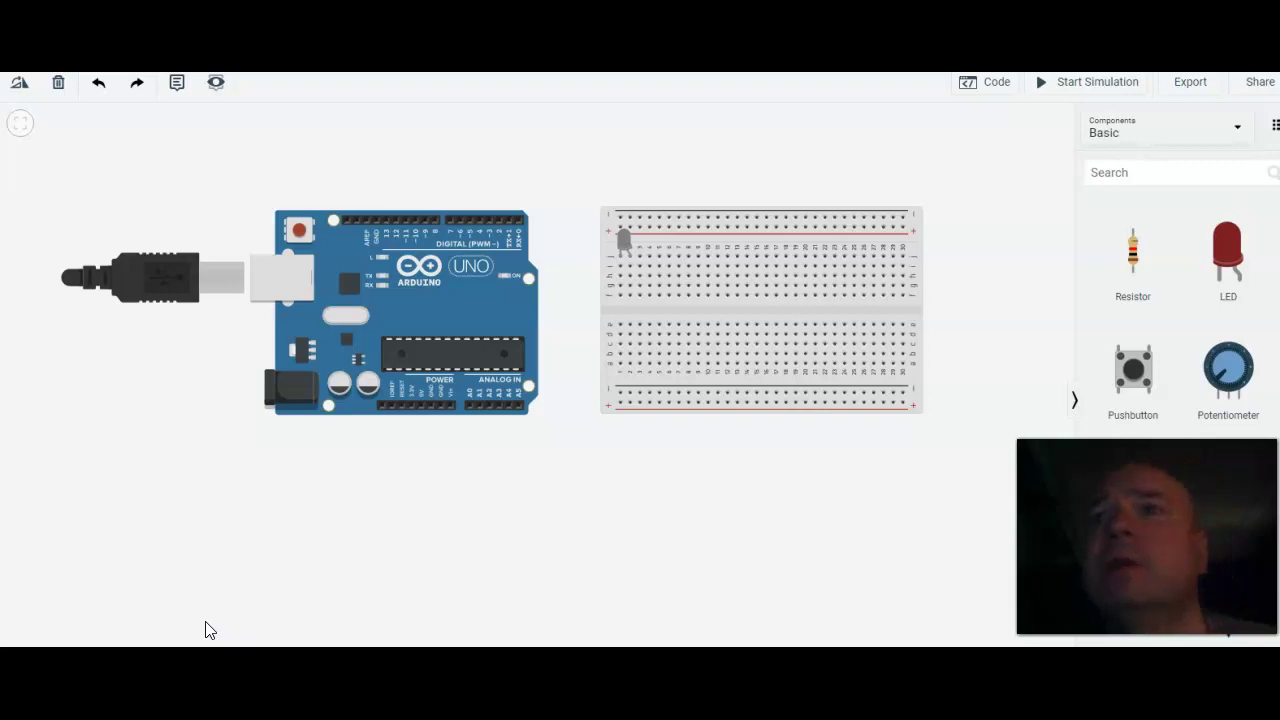
# Place a resistor below the breadboard, set it to 330 Ω in plain ohms, and clear its name.
pyautogui.moveTo(1140, 268); pyautogui.dragTo(602, 530)
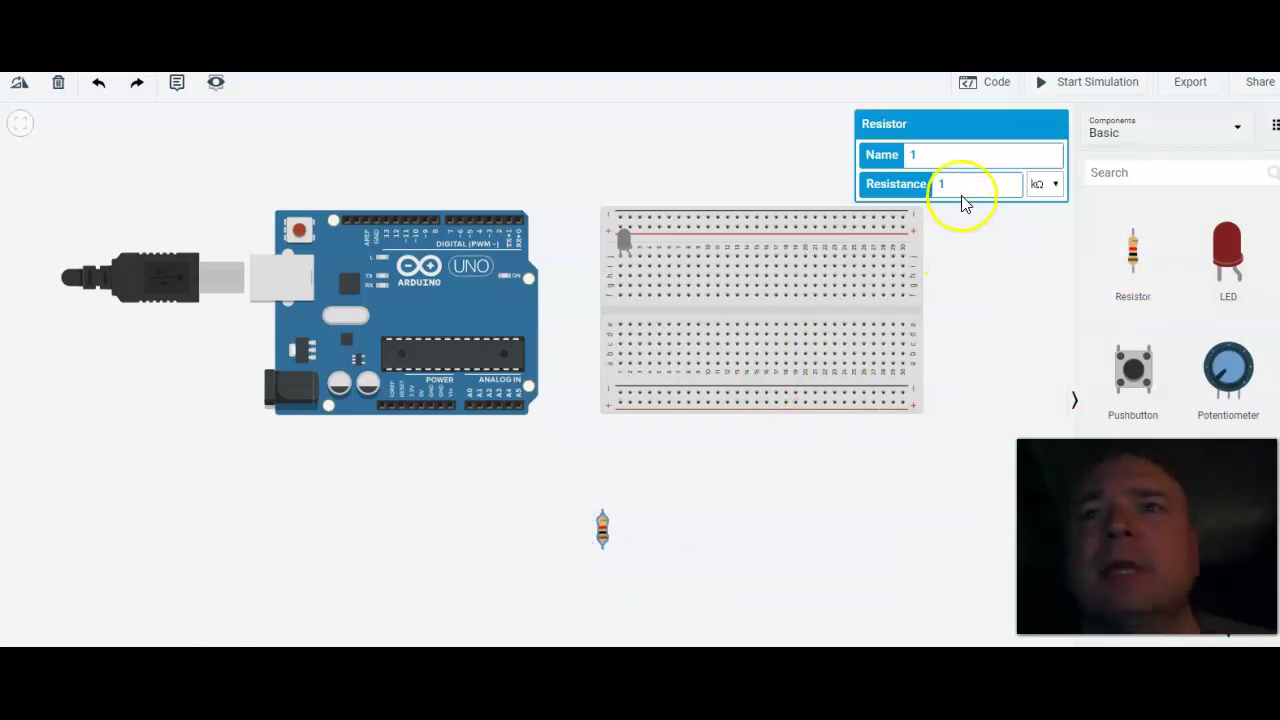
pyautogui.click(1038, 186)
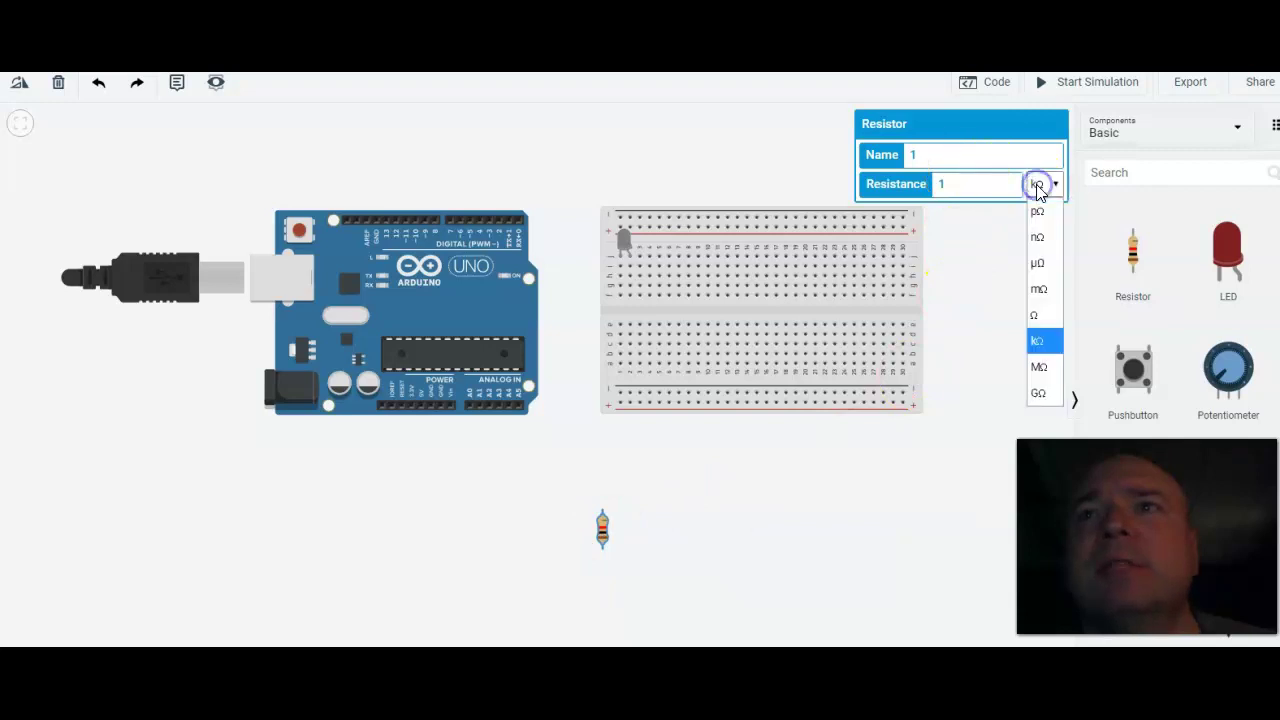
pyautogui.click(1042, 316)
pyautogui.click(959, 183)
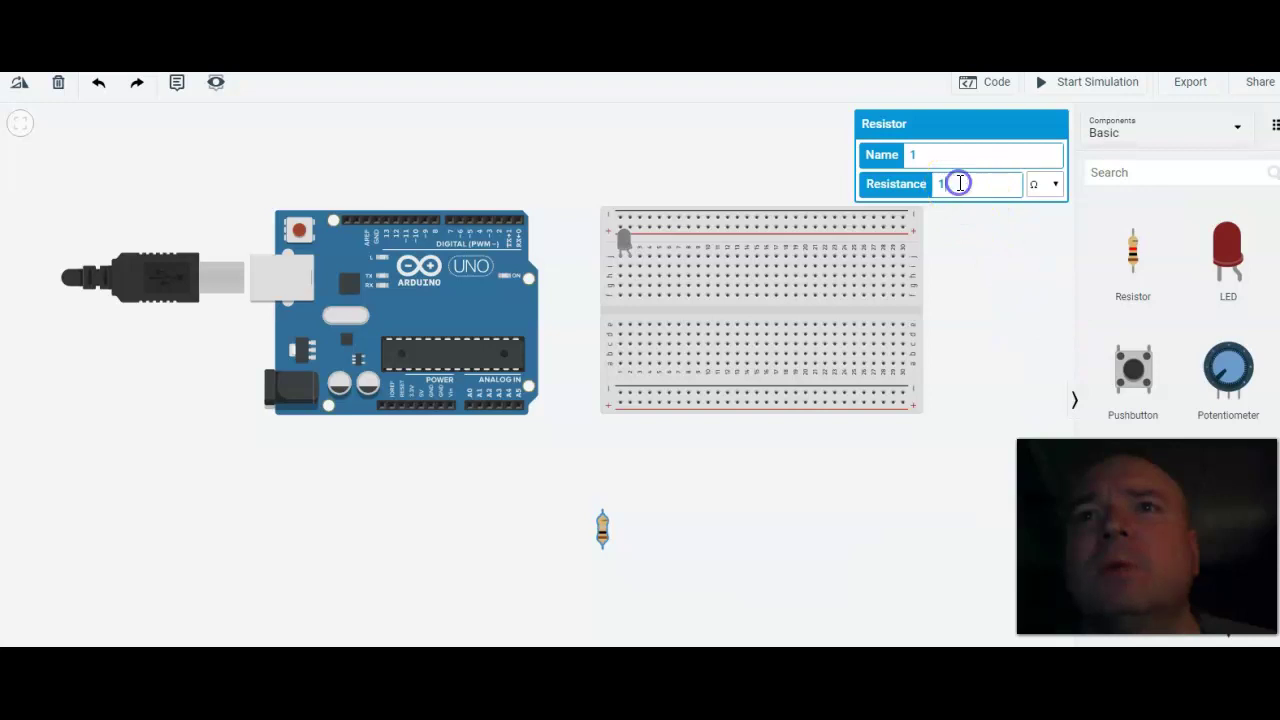
pyautogui.doubleClick(936, 185)
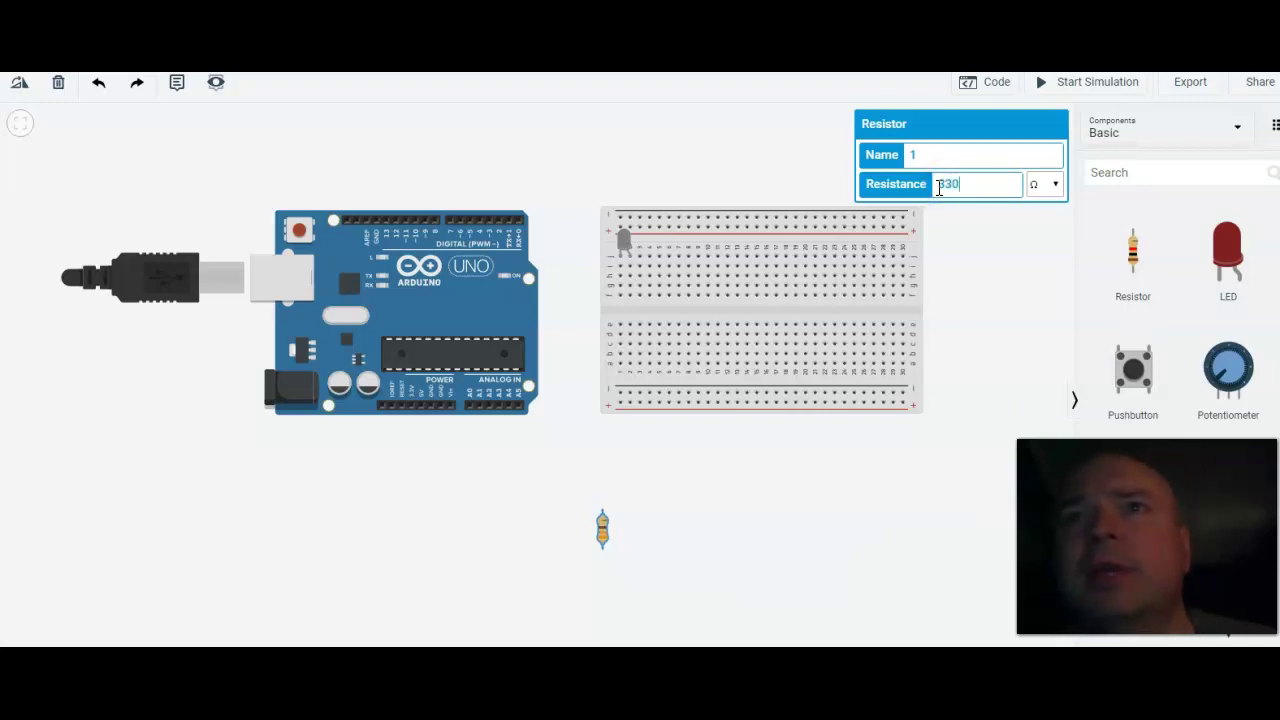
pyautogui.click(920, 152)
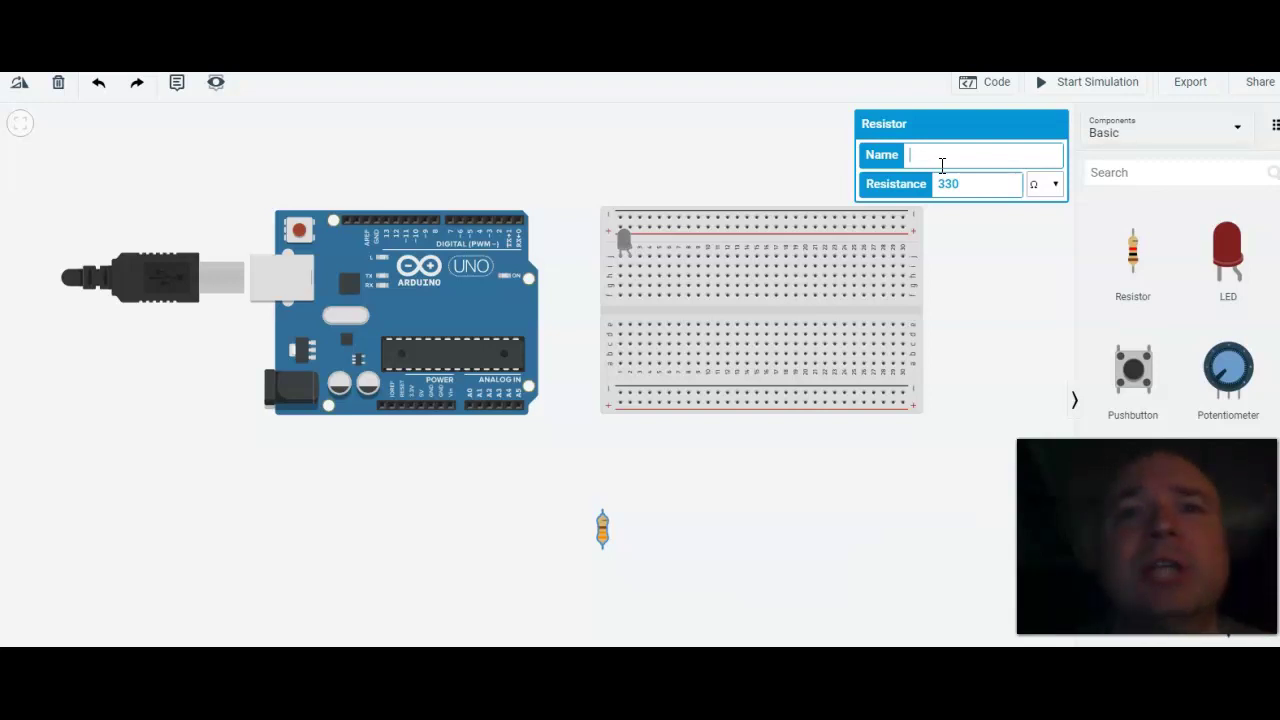
pyautogui.scroll(3, 694, 534)
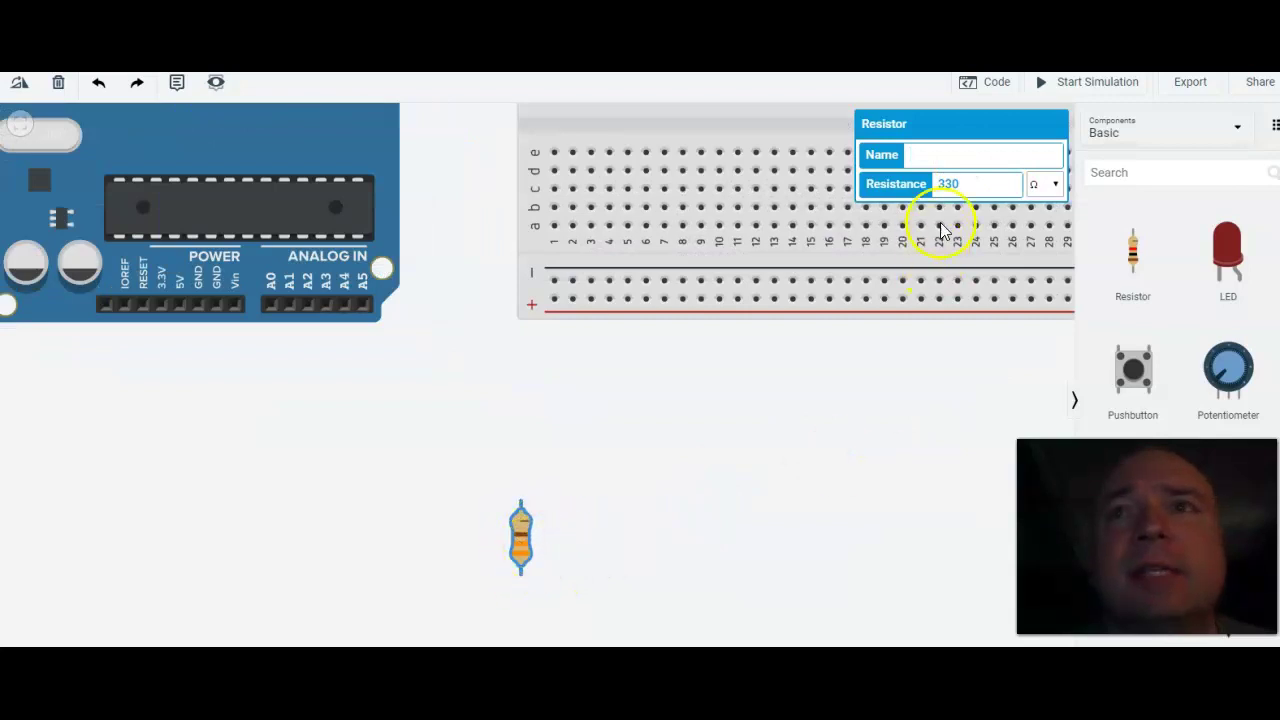
pyautogui.moveTo(963, 184); pyautogui.dragTo(928, 187)
pyautogui.write('1')
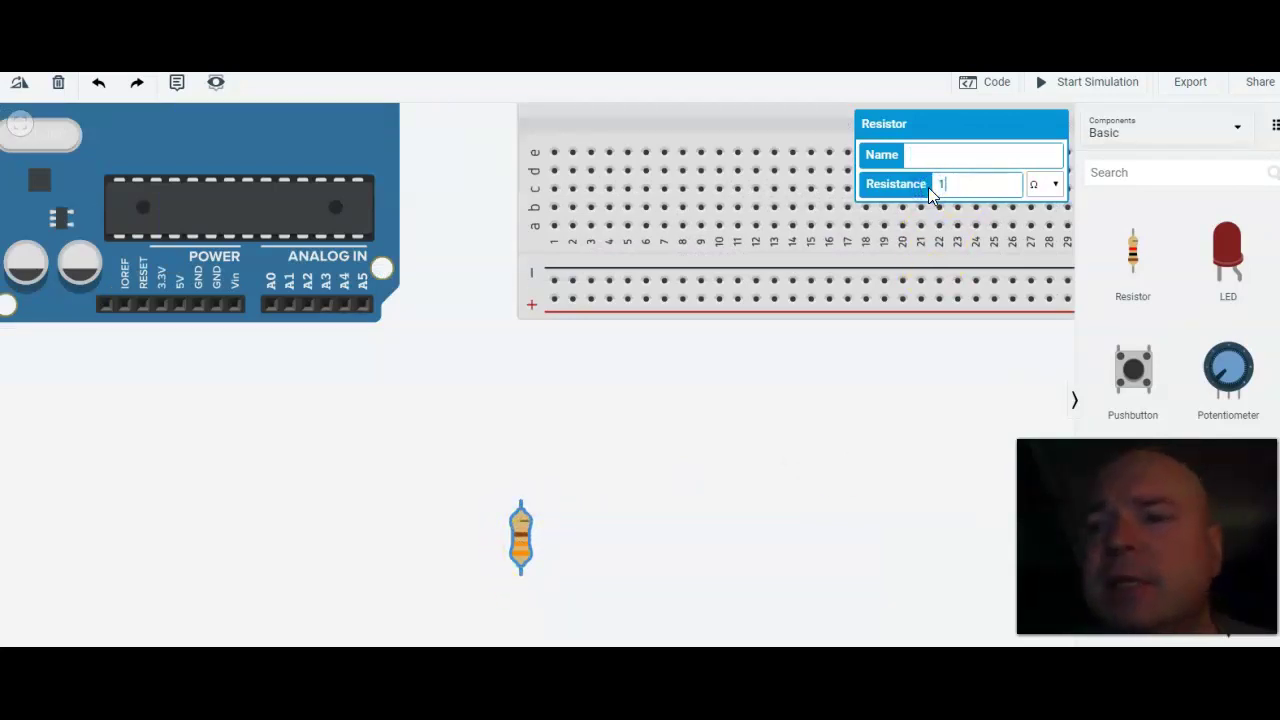
pyautogui.write('000')
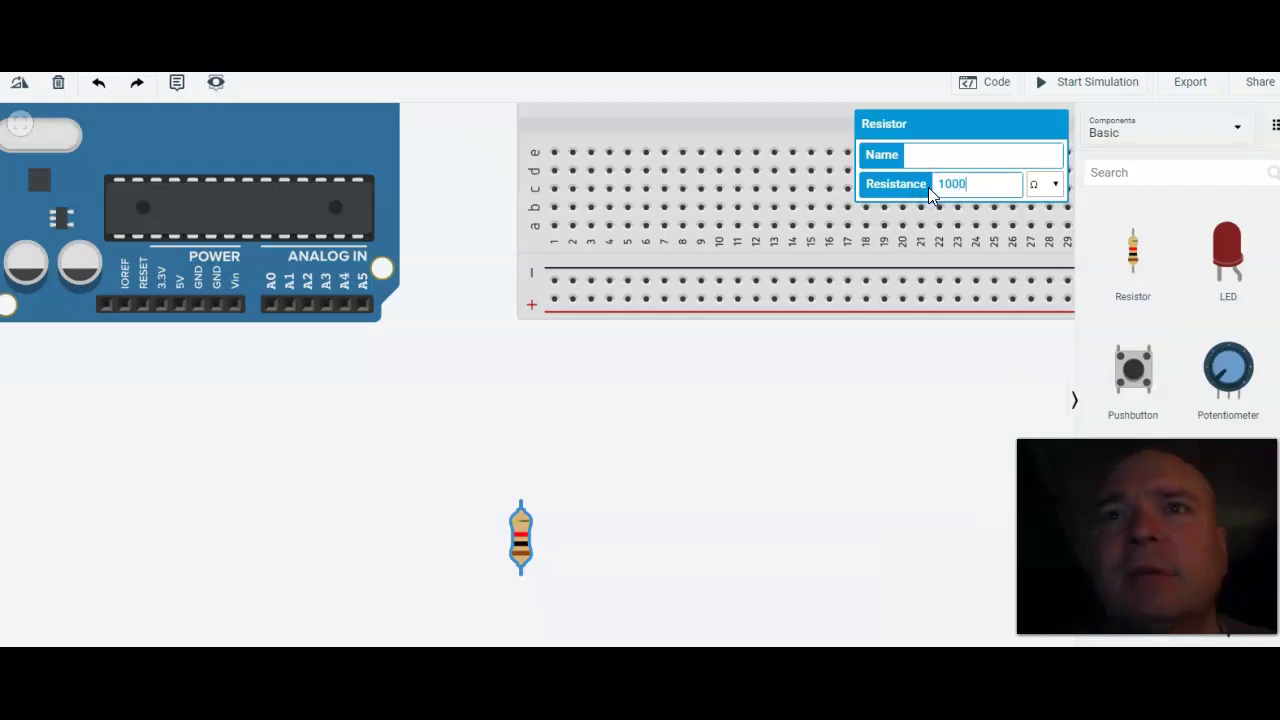
pyautogui.press('BackSpace')
pyautogui.press('BackSpace')
pyautogui.press('BackSpace')
pyautogui.press('BackSpace')
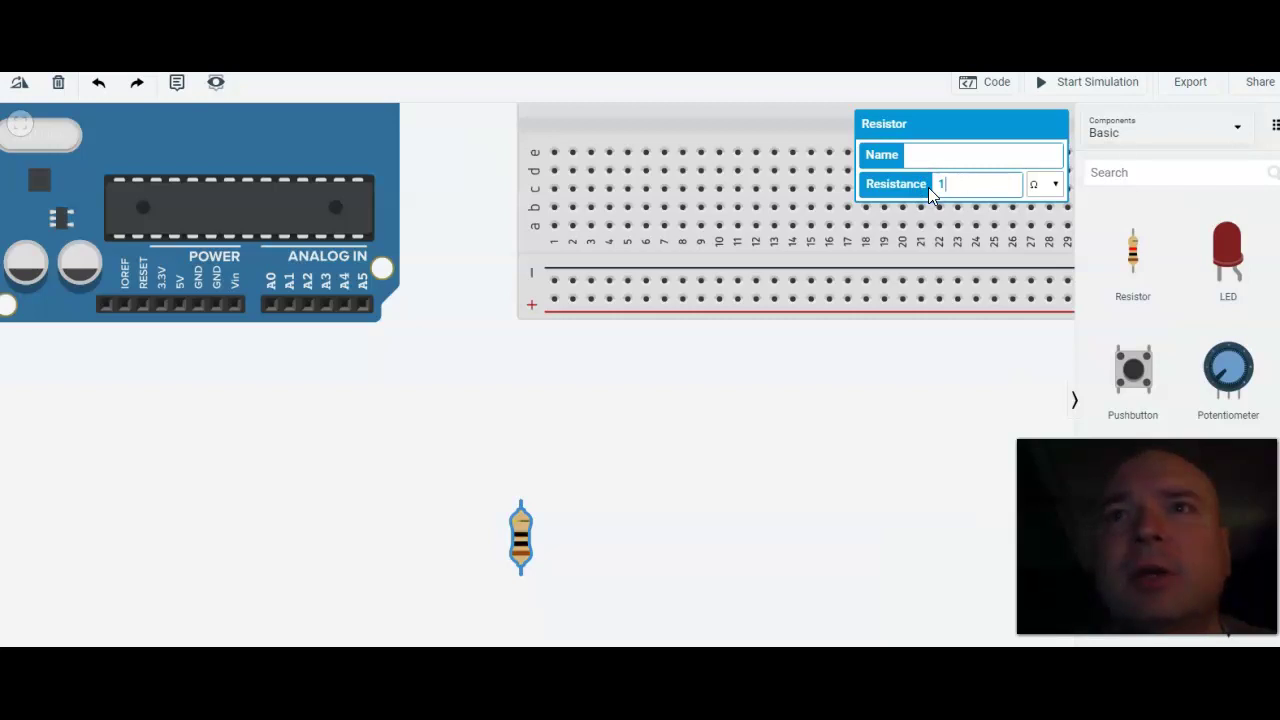
pyautogui.write('330')
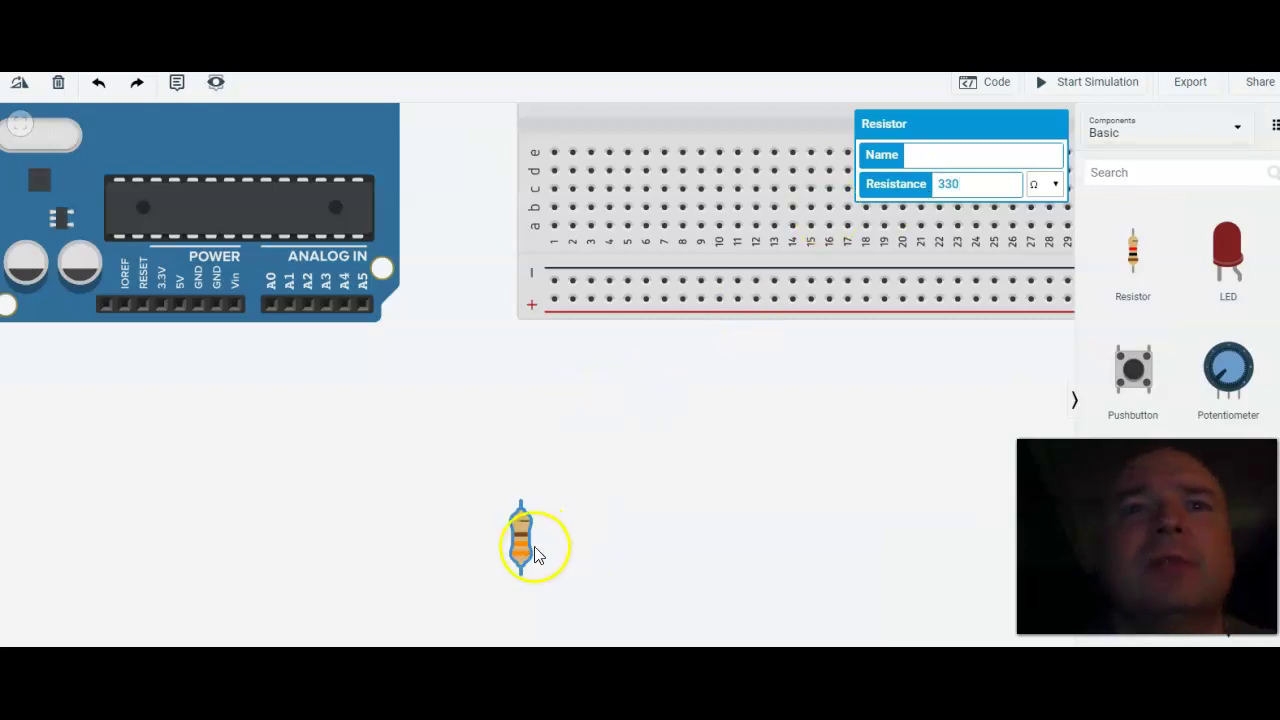
pyautogui.scroll(2, 527, 553)
pyautogui.scroll(3, 527, 553)
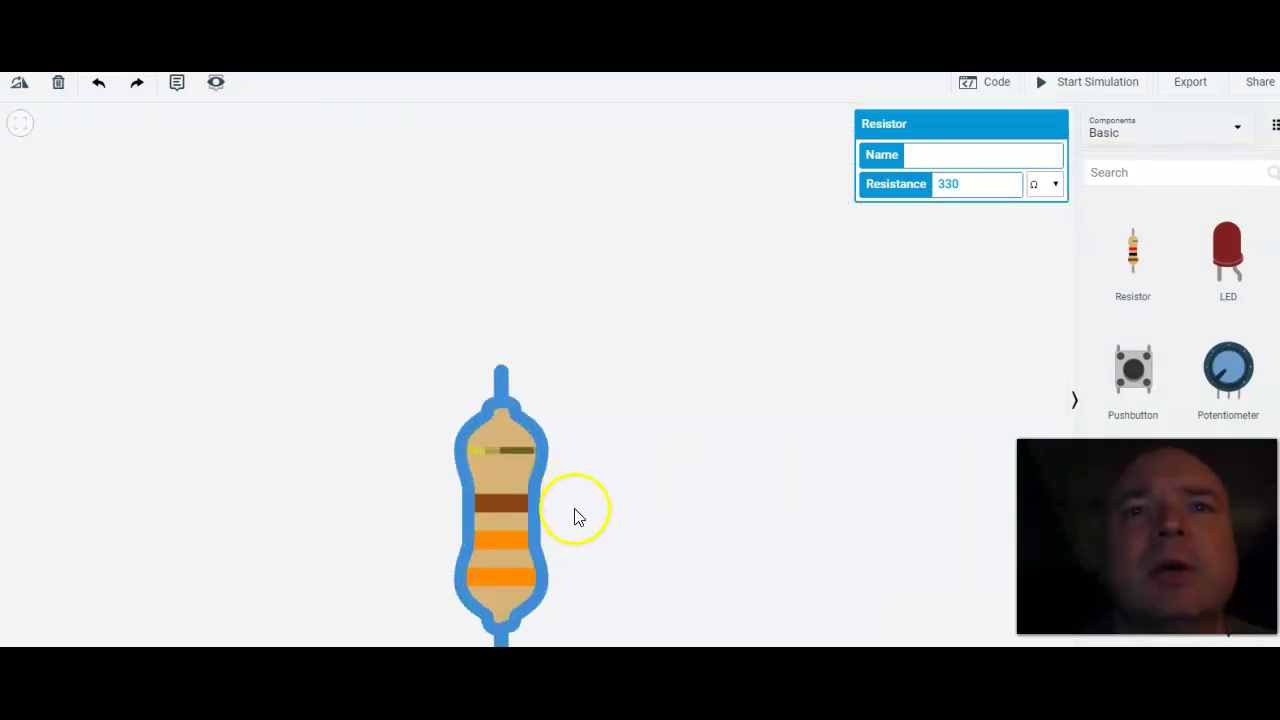
pyautogui.moveTo(585, 510); pyautogui.dragTo(600, 354)
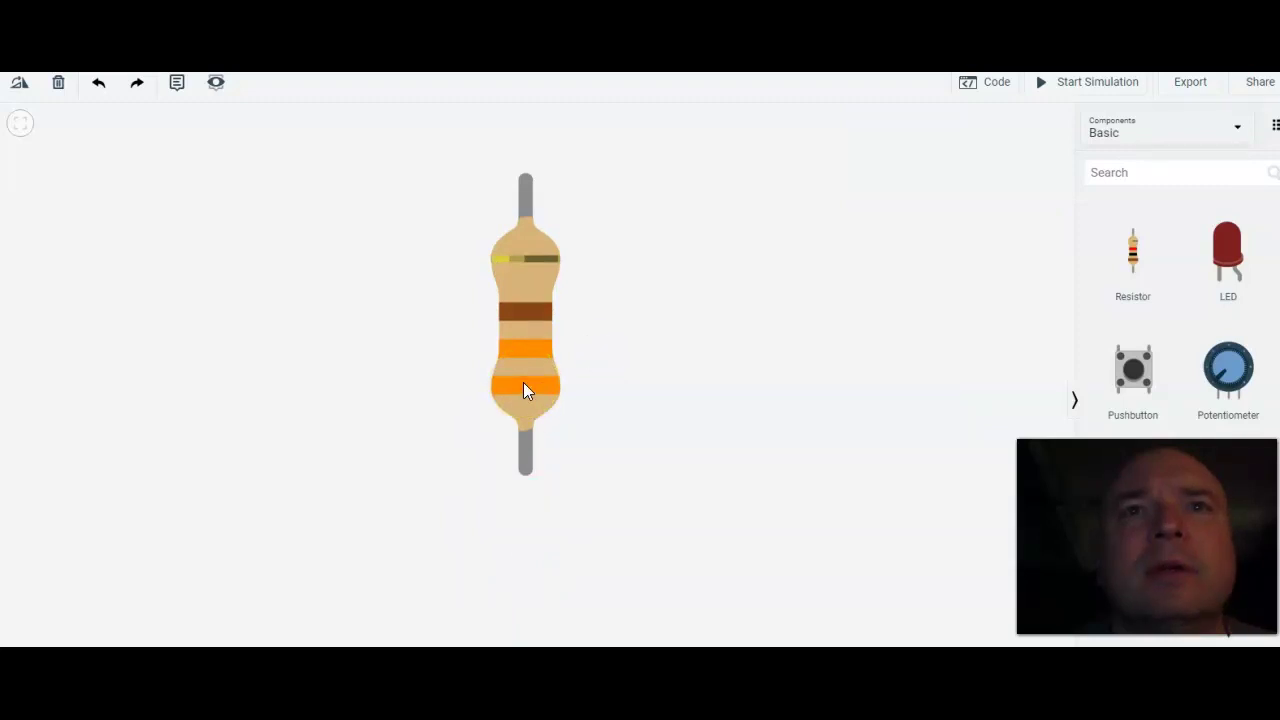
pyautogui.scroll(-5, 669, 397)
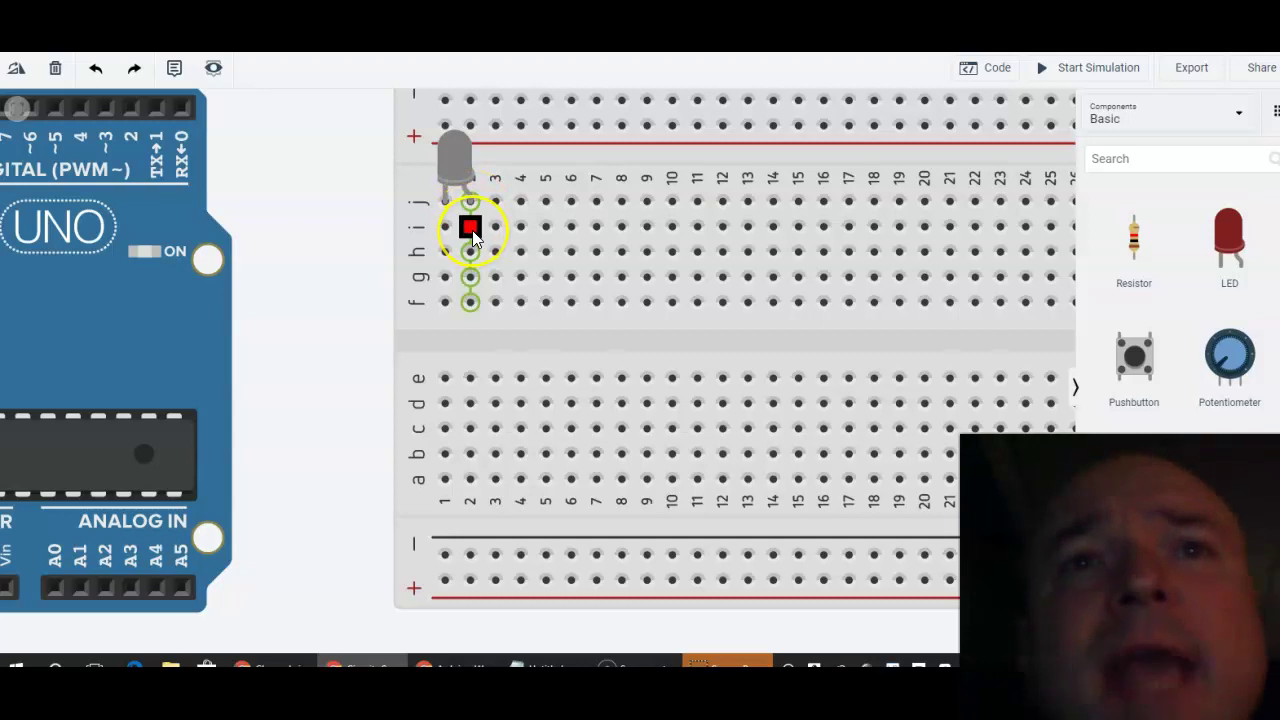
# Stand the resistor upright in column 2 across the centre gap, undoing an accidental wire.
pyautogui.scroll(-4, 431, 337)
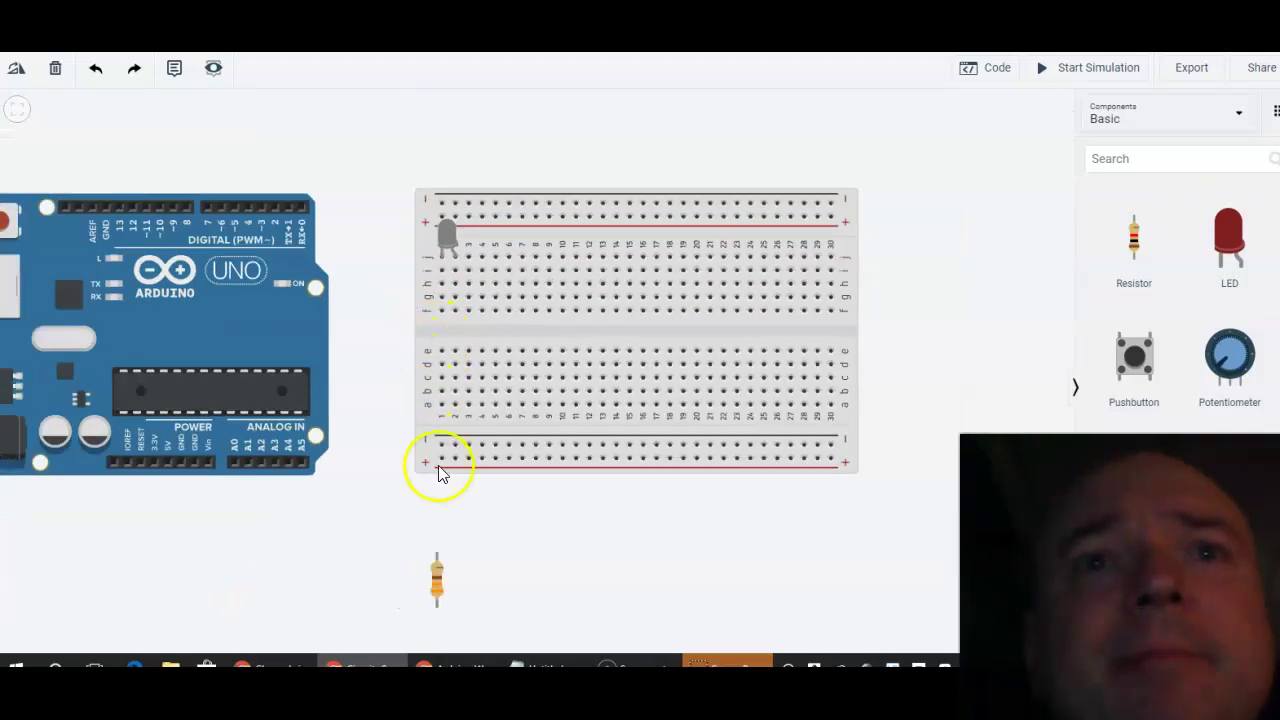
pyautogui.moveTo(436, 580); pyautogui.dragTo(491, 347)
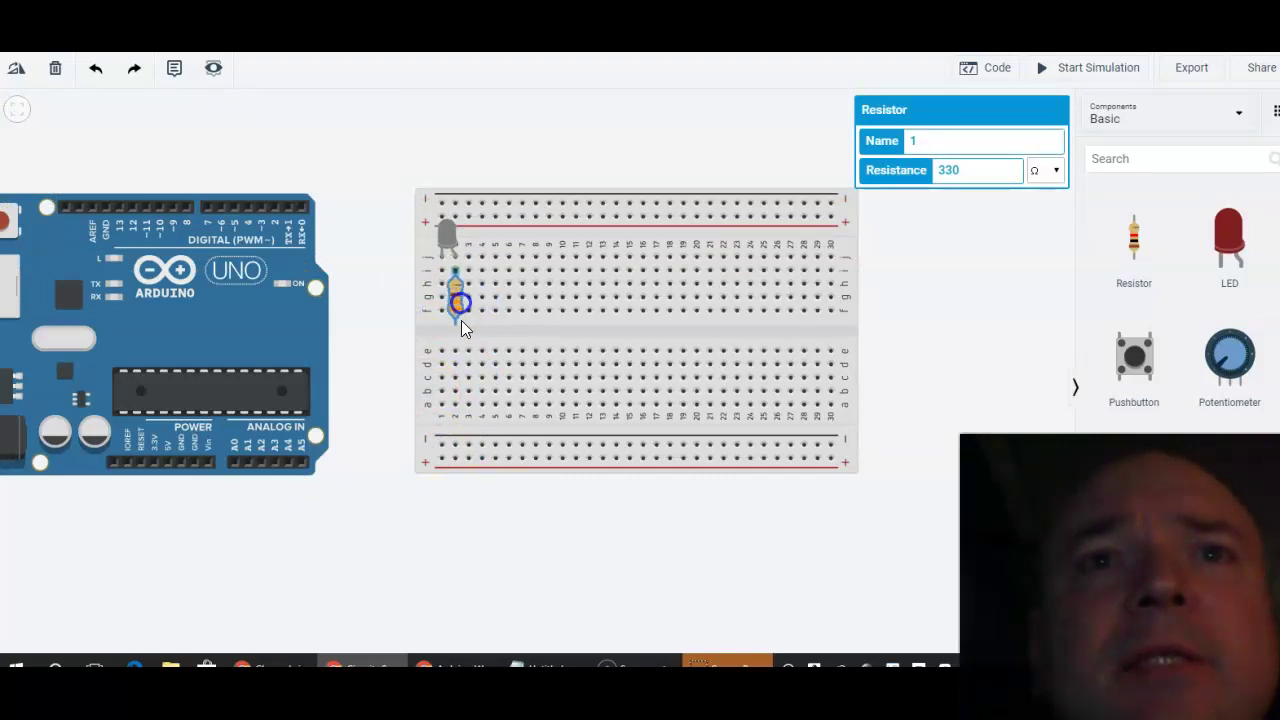
pyautogui.click(458, 318)
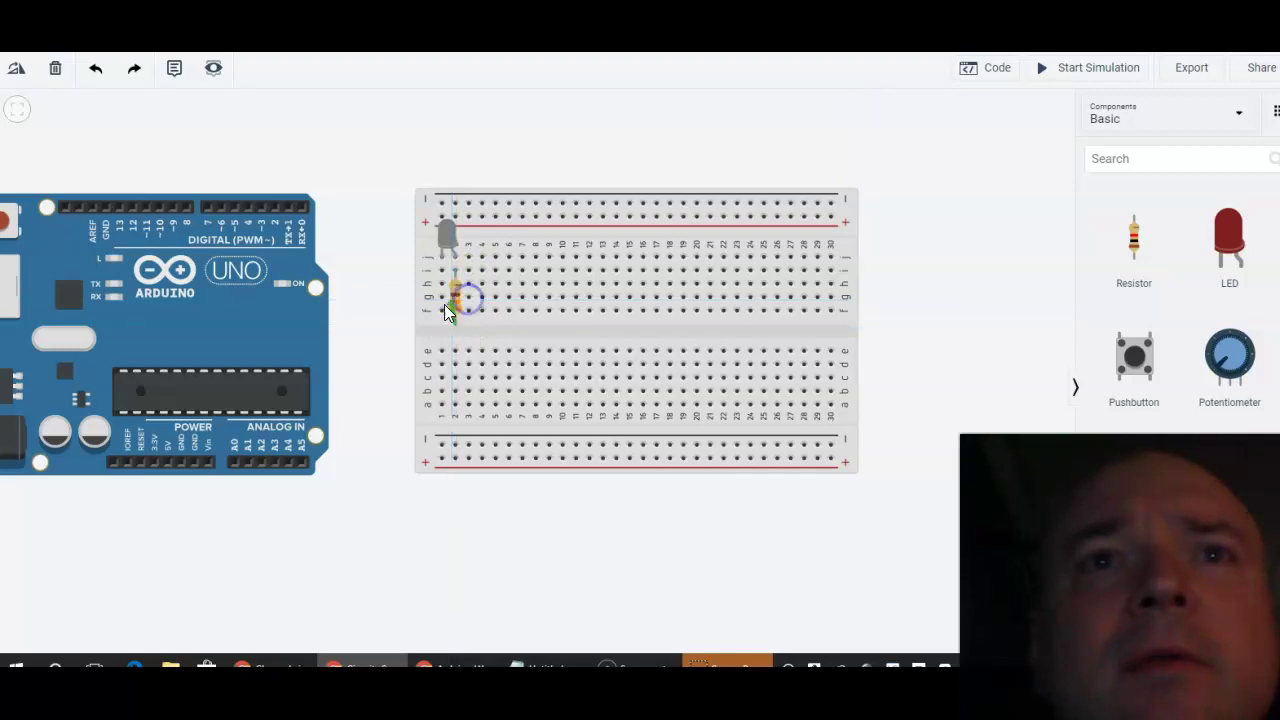
pyautogui.click(95, 68)
pyautogui.scroll(5, 450, 352)
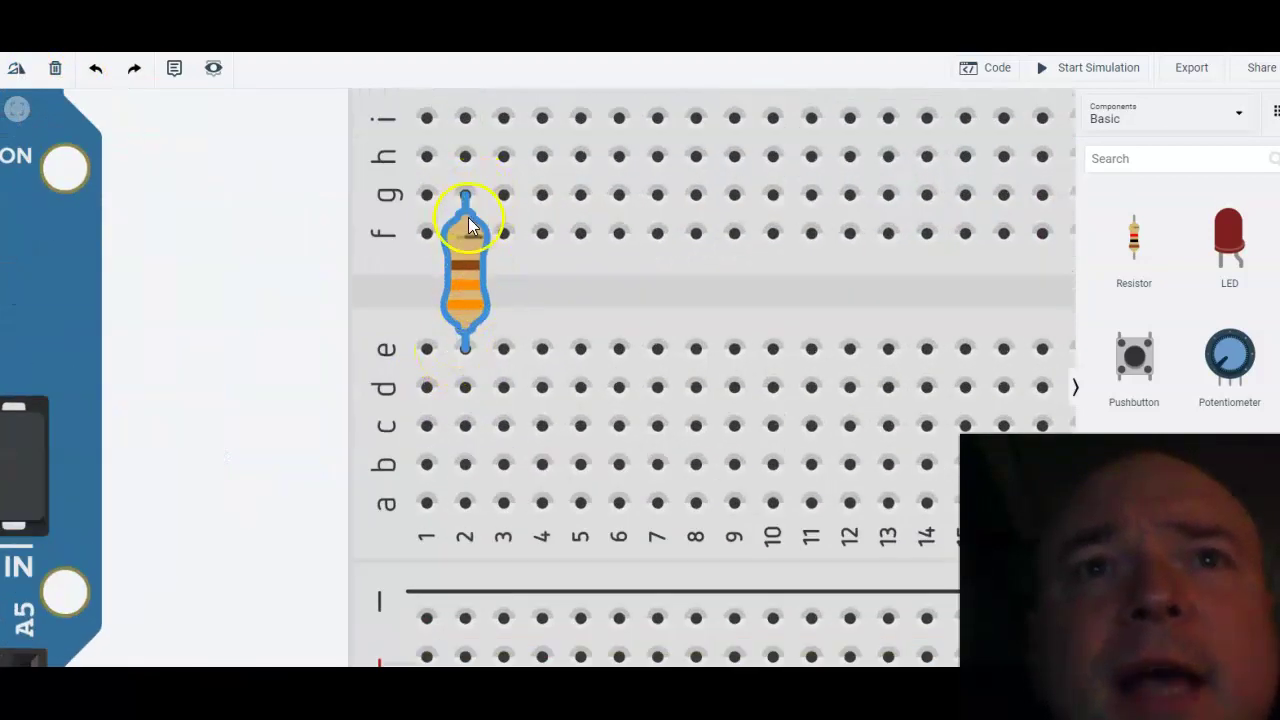
pyautogui.scroll(1, 464, 200)
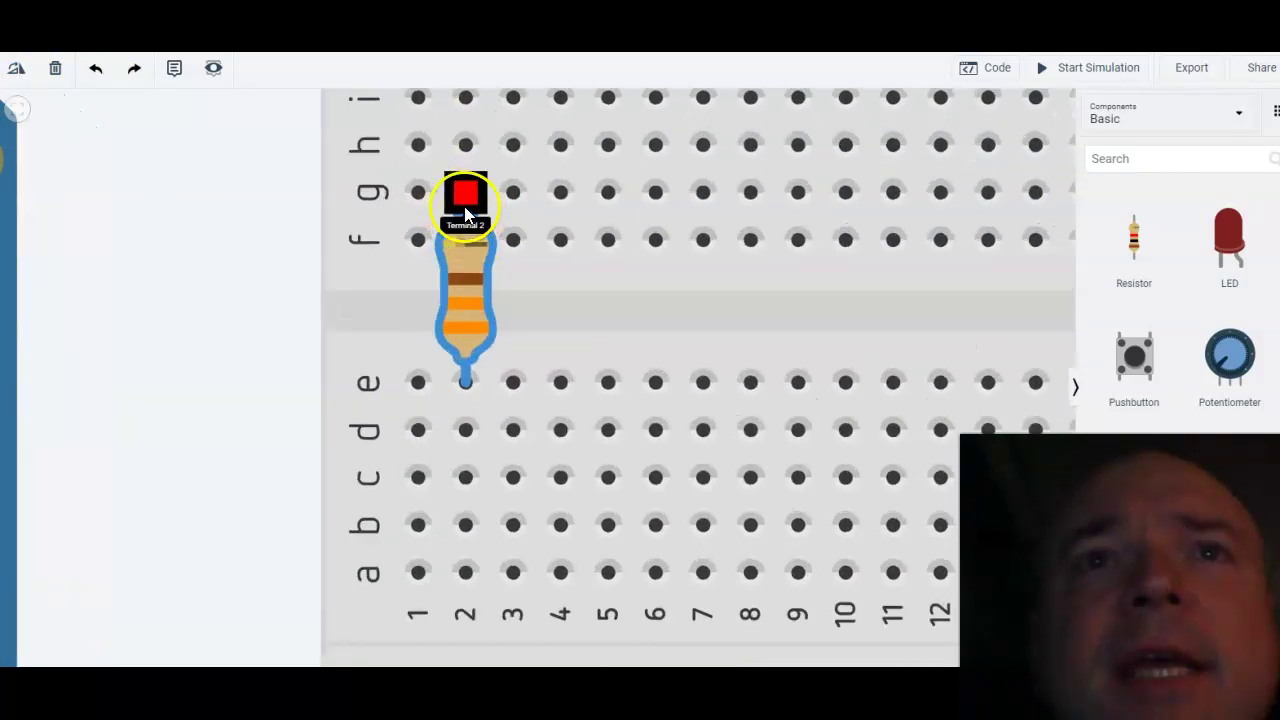
pyautogui.scroll(-2, 466, 213)
pyautogui.scroll(-2, 465, 213)
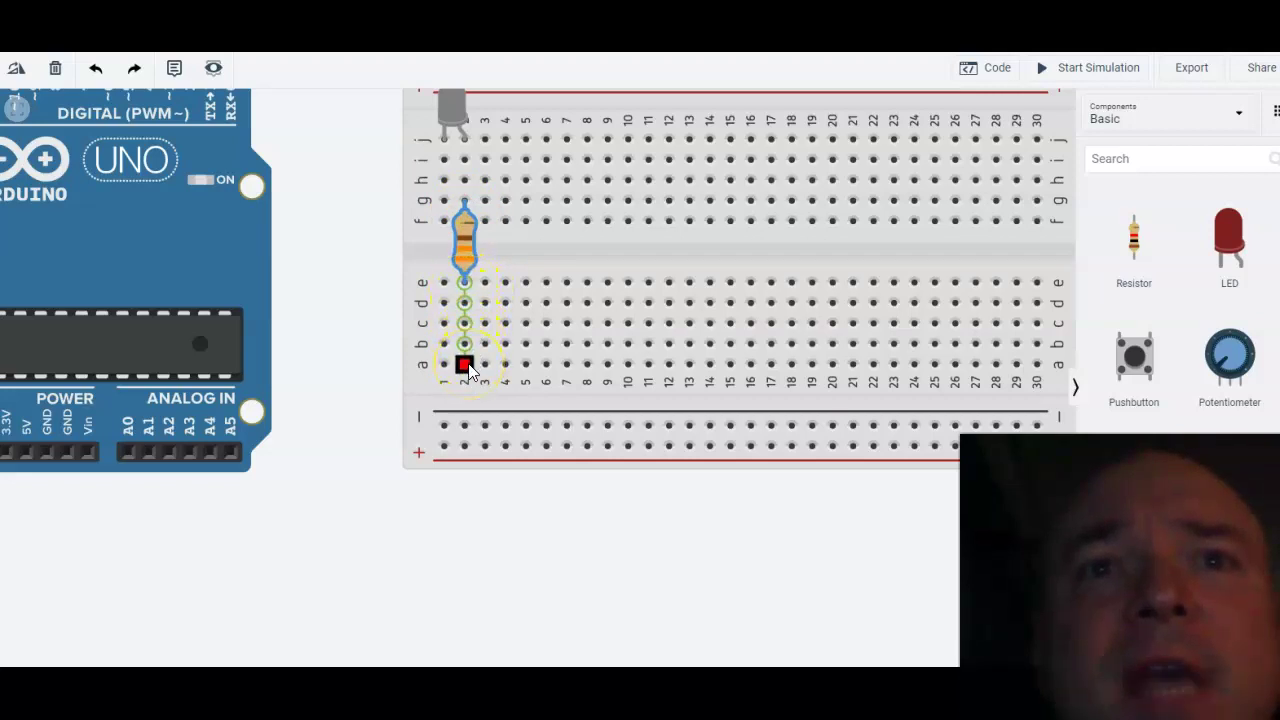
# Draw a wire from the bottom power rail to column 2, row a, and make it red.
pyautogui.click(465, 447)
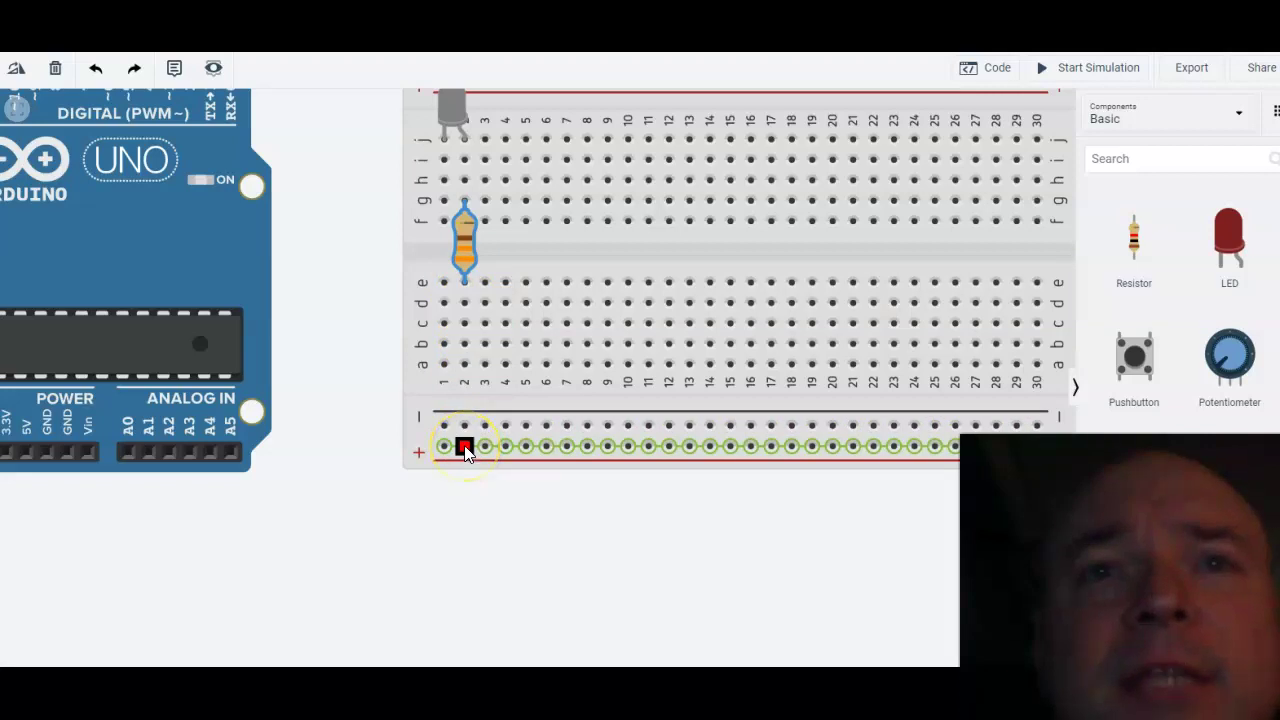
pyautogui.click(465, 366)
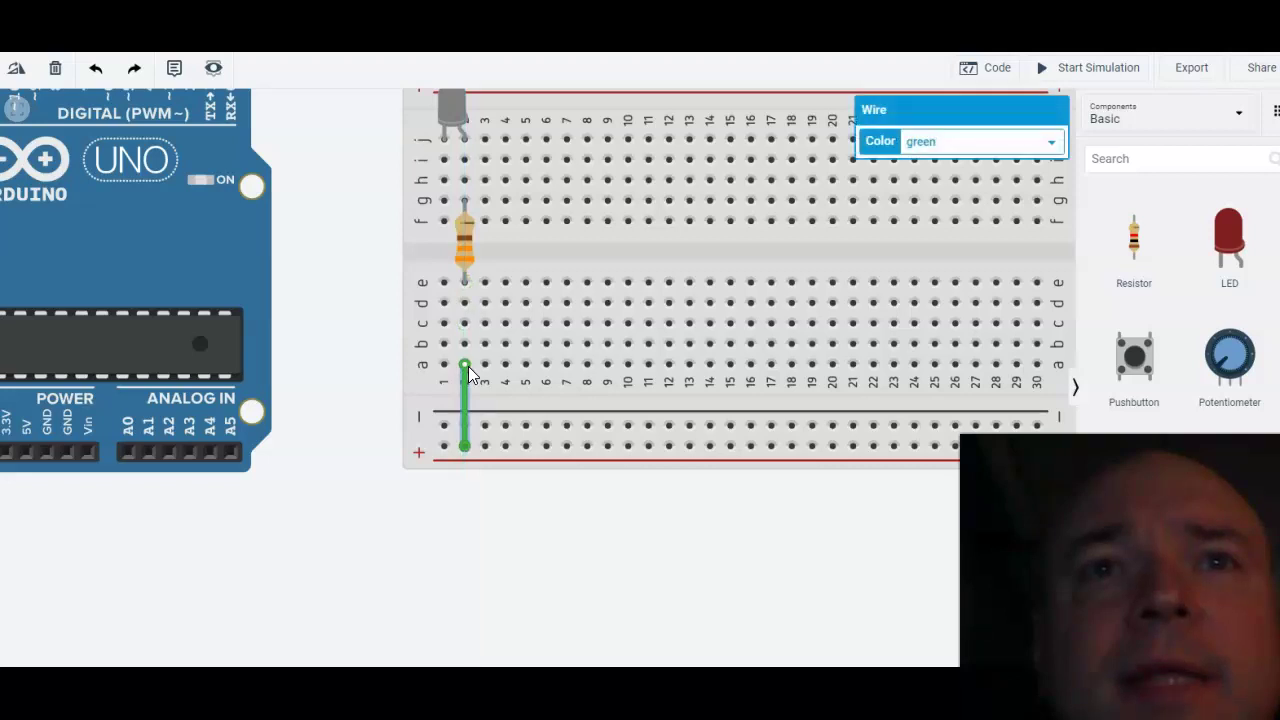
pyautogui.click(588, 428)
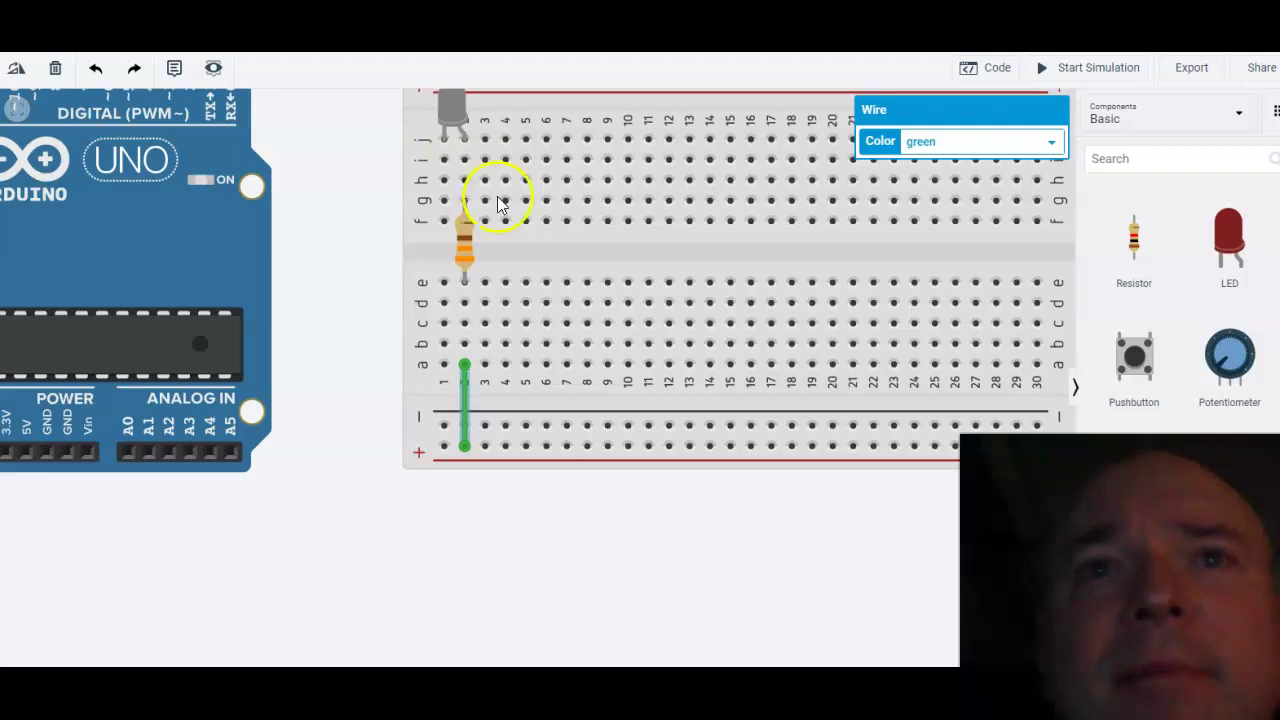
pyautogui.click(982, 148)
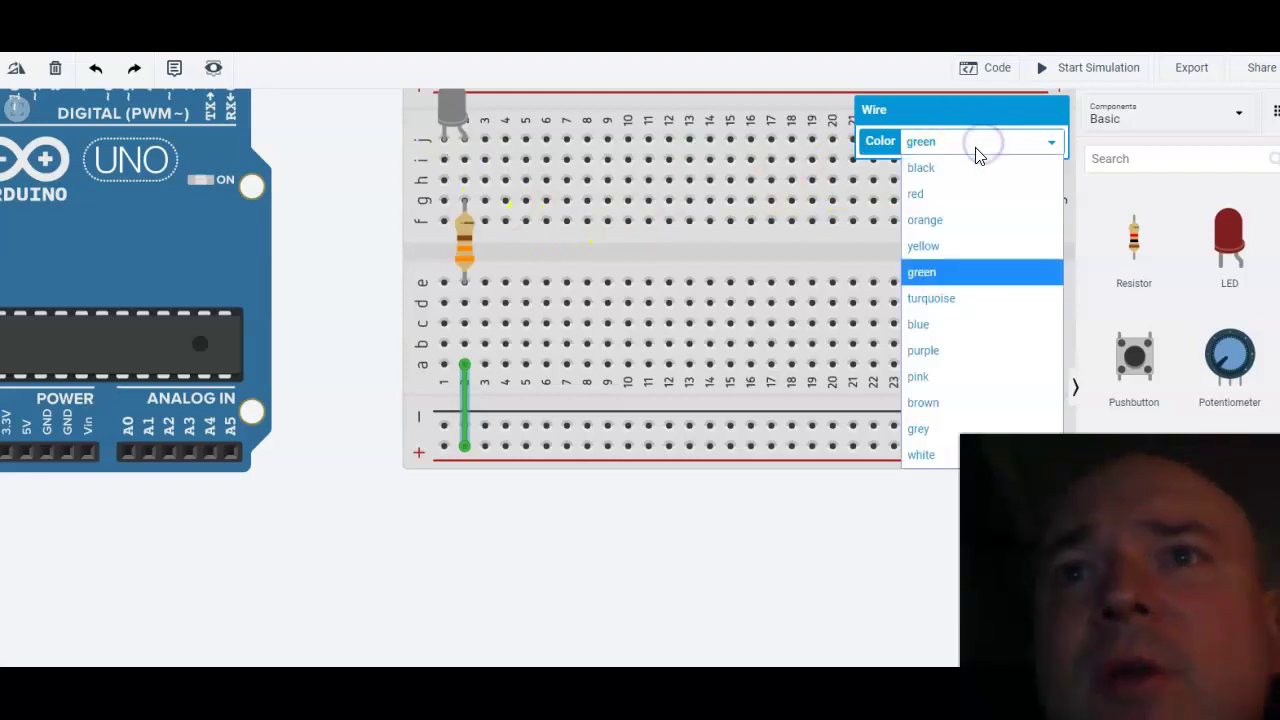
pyautogui.click(925, 194)
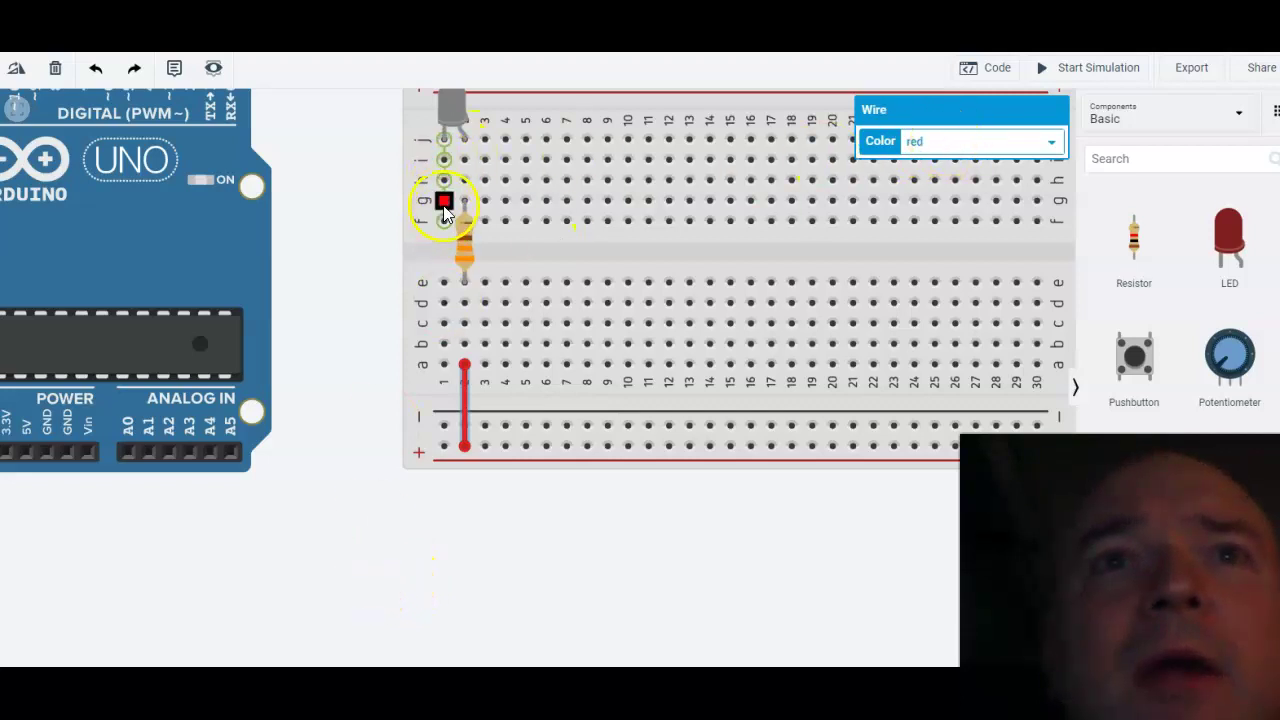
# Run a black wire from hole g1 in column 1 down to the minus rail.
pyautogui.moveTo(444, 205); pyautogui.dragTo(443, 427)
pyautogui.click(443, 427)
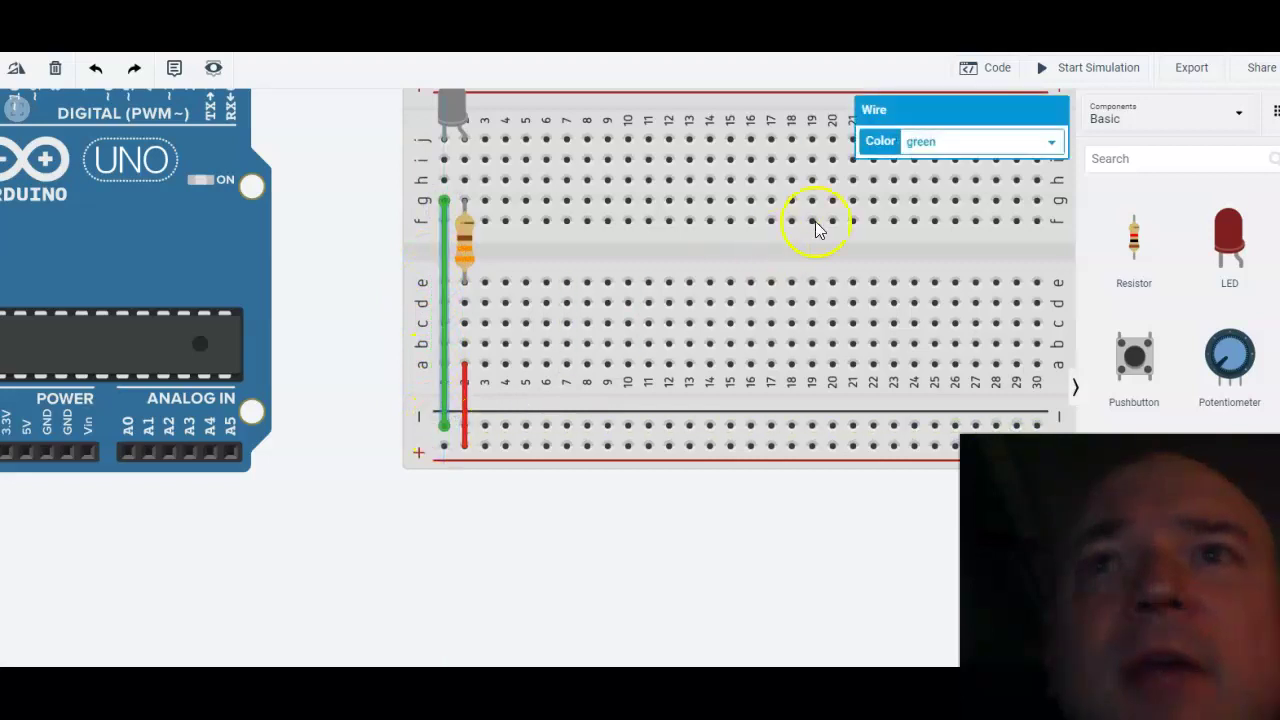
pyautogui.click(988, 148)
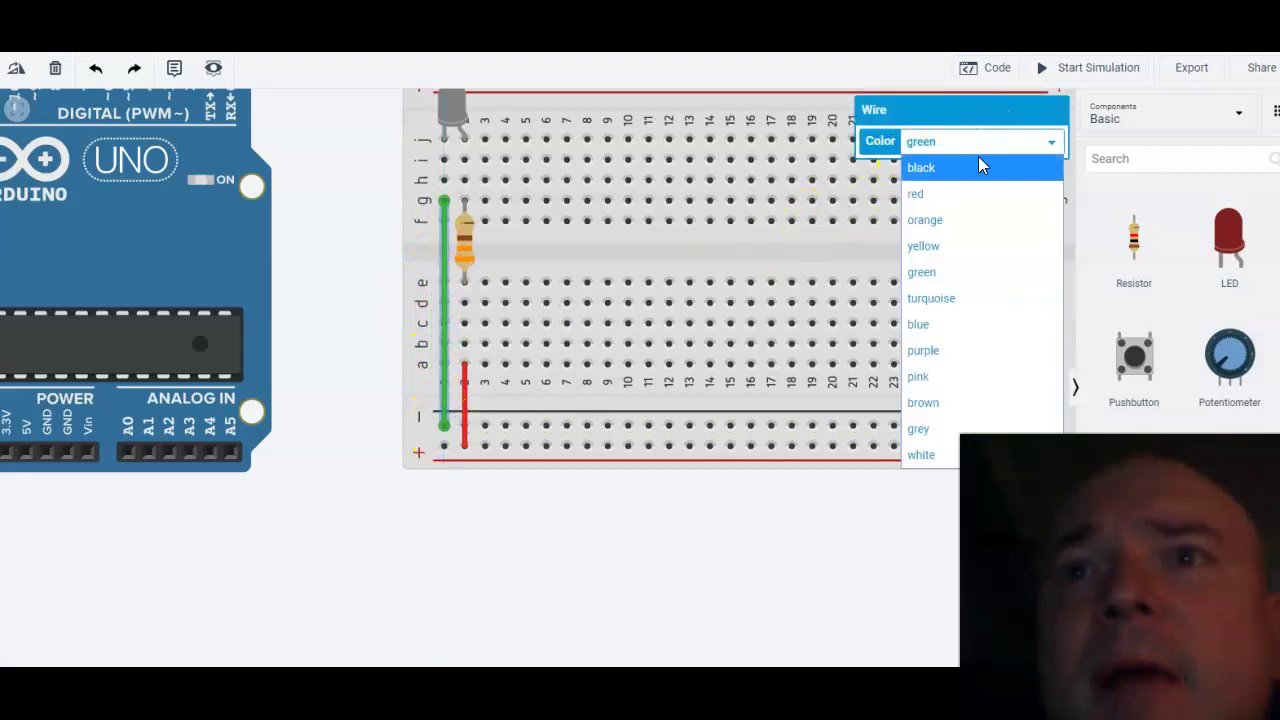
pyautogui.click(971, 170)
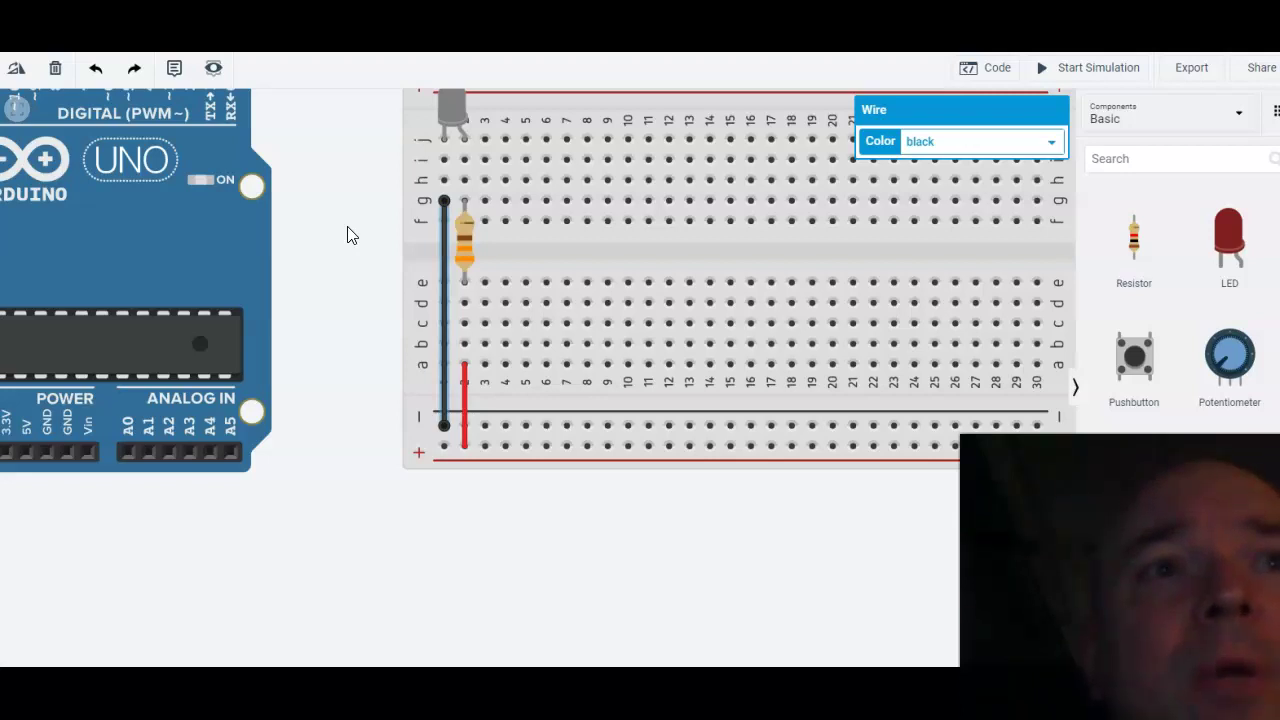
# Shift the Arduino down and right, then wire its GND pin to the negative rail in black.
pyautogui.scroll(-3, 349, 240)
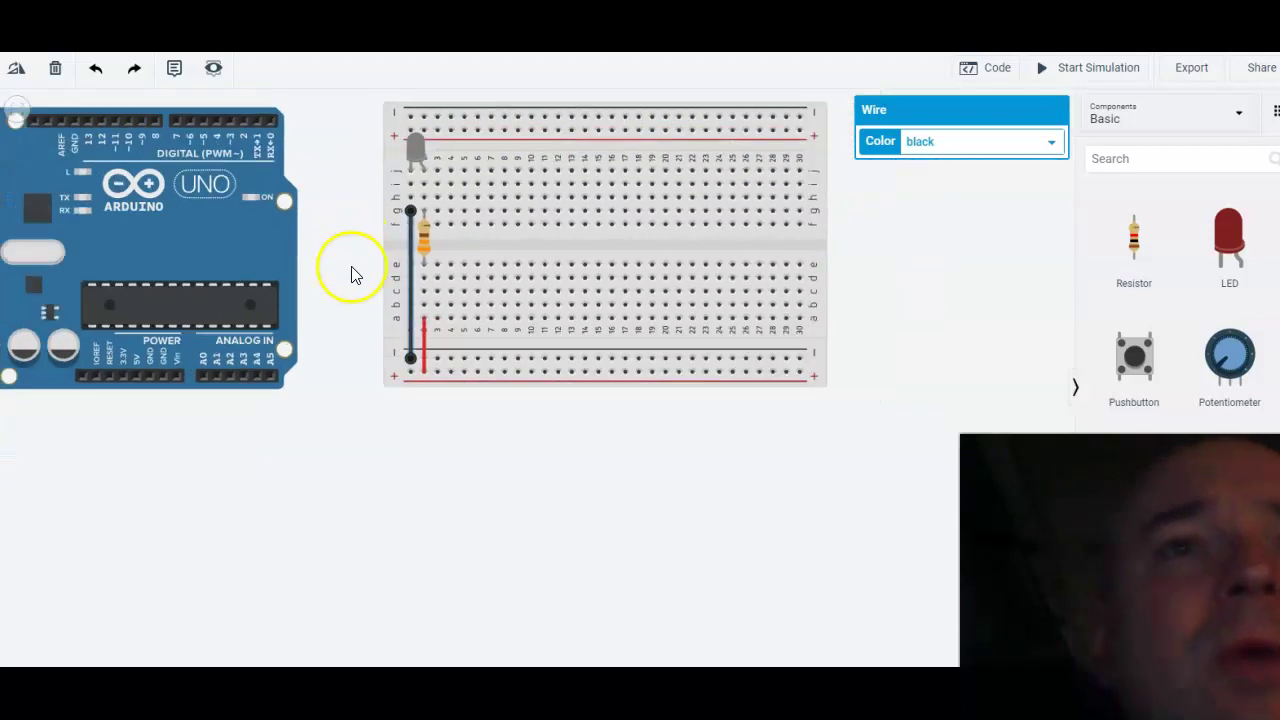
pyautogui.moveTo(201, 259); pyautogui.dragTo(261, 259)
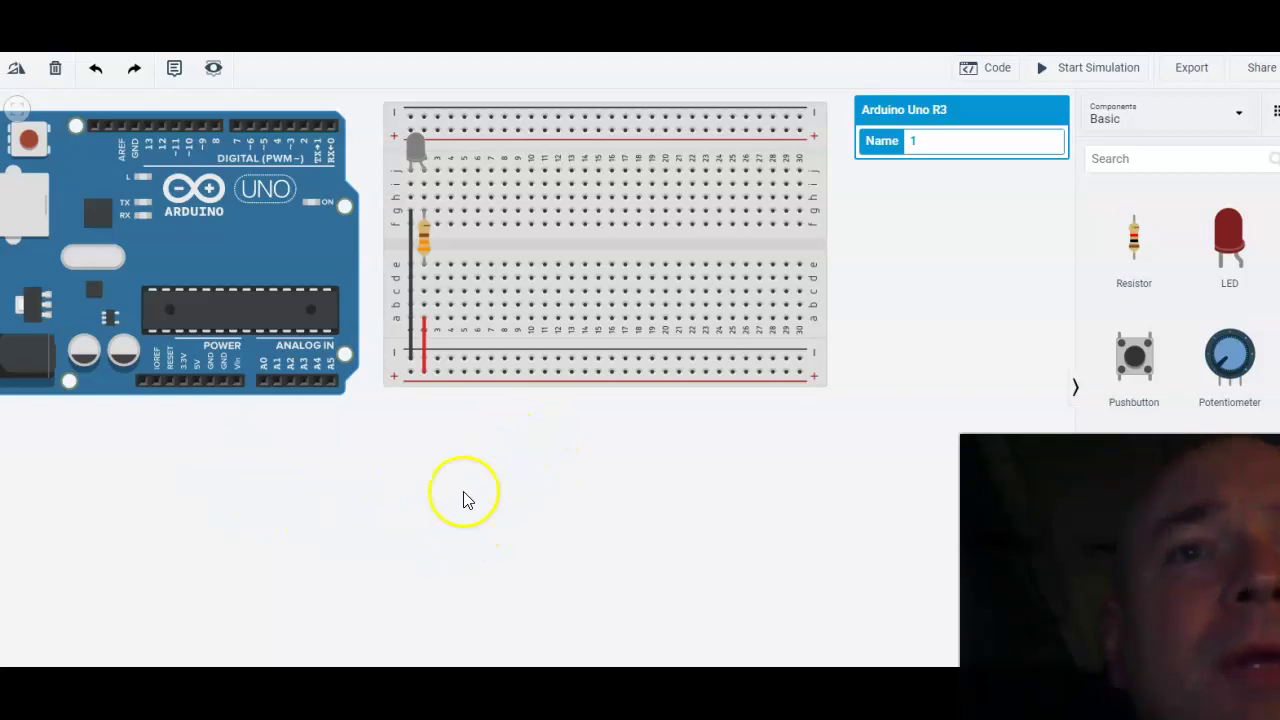
pyautogui.click(210, 381)
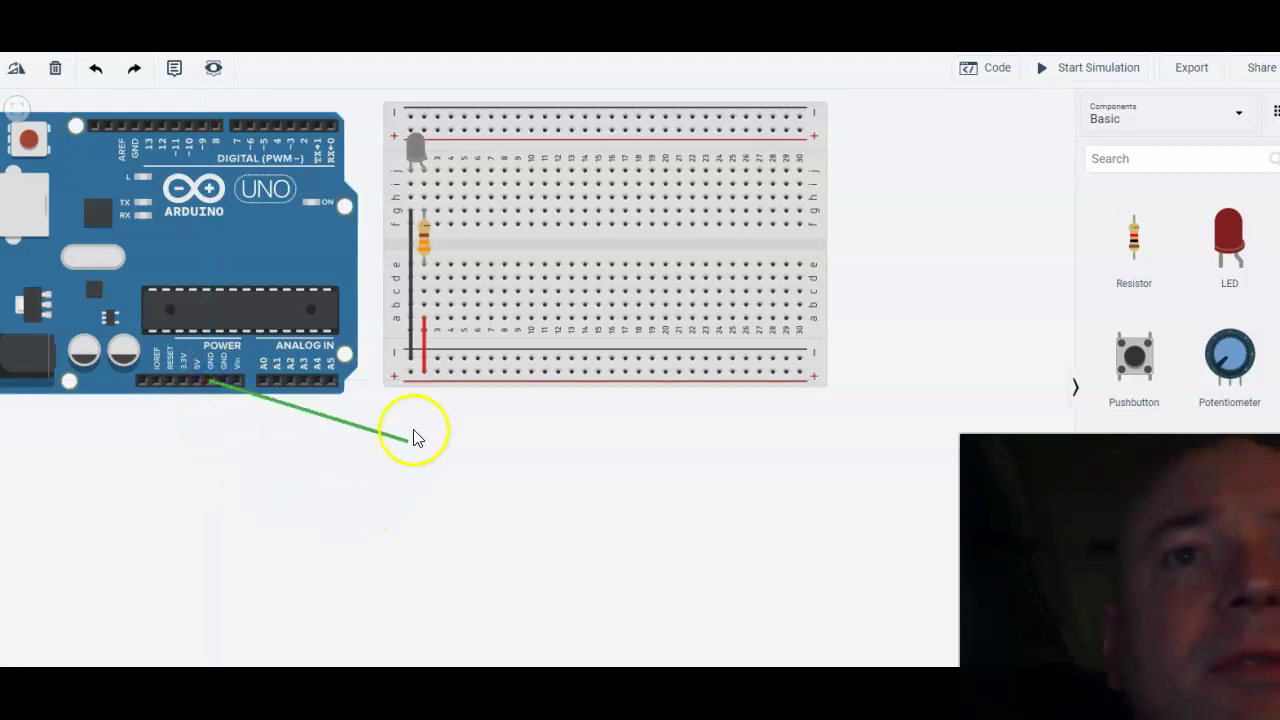
pyautogui.click(436, 359)
pyautogui.click(1018, 145)
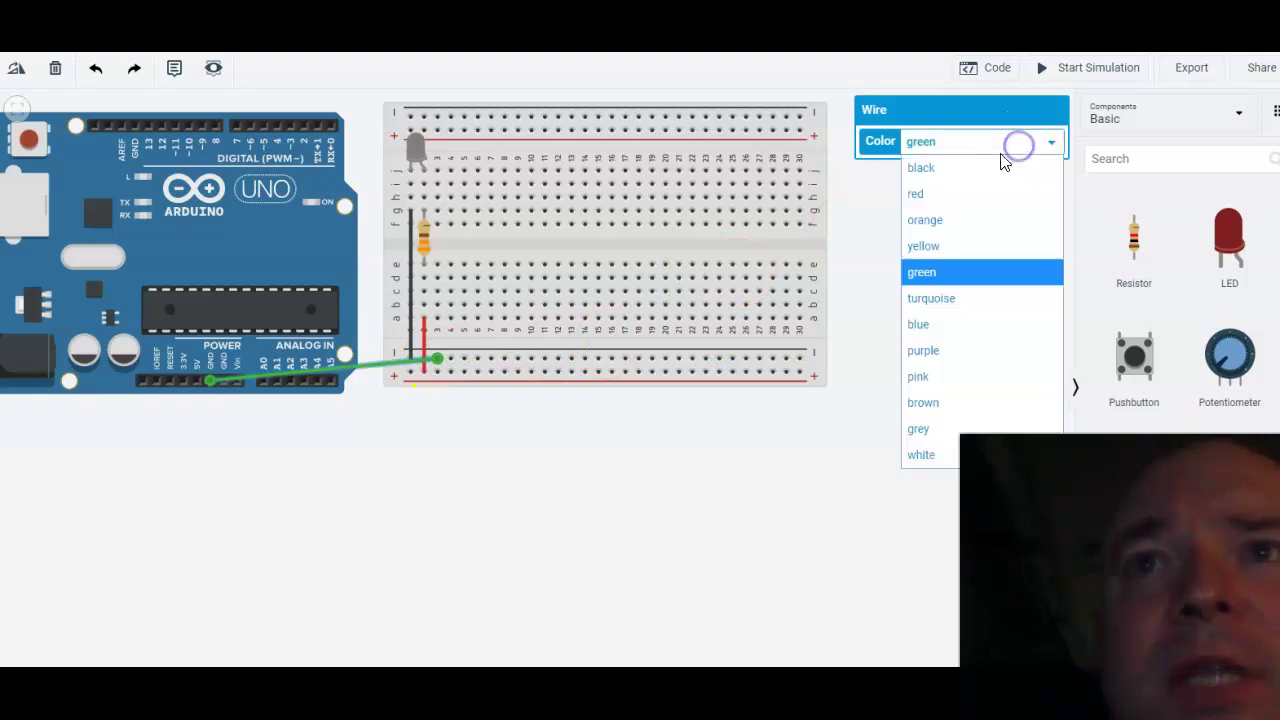
pyautogui.click(982, 168)
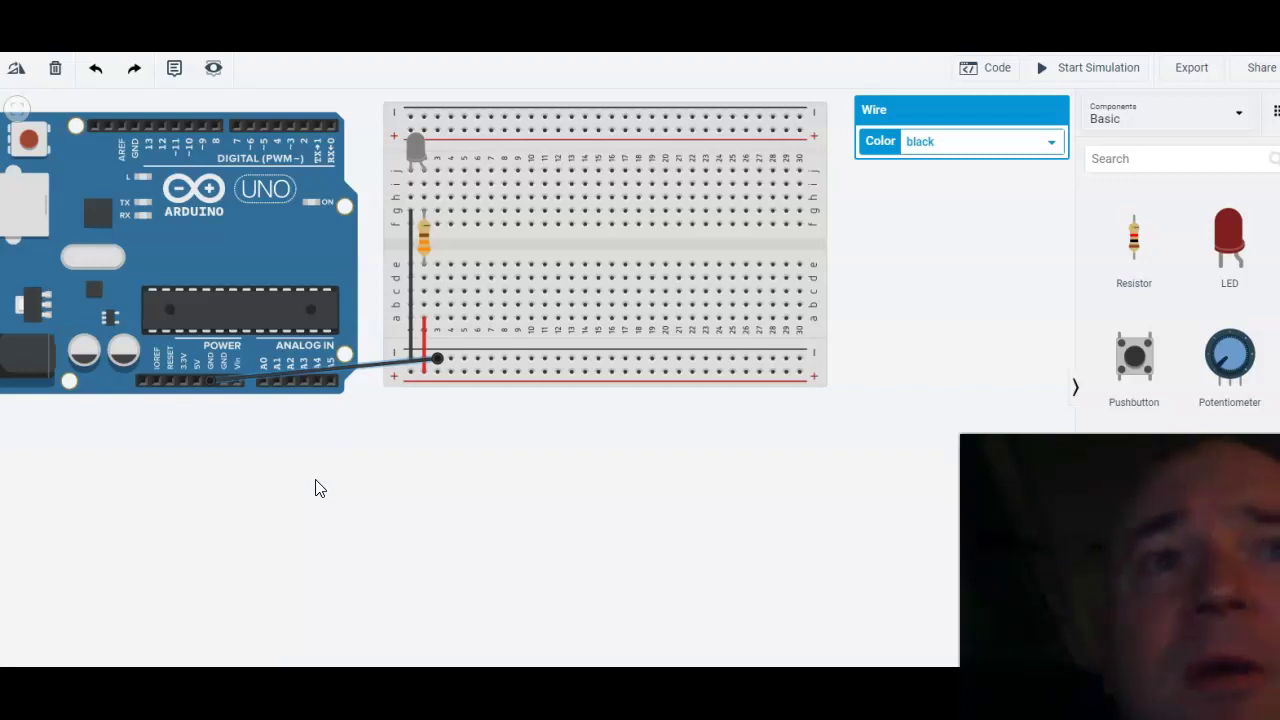
# Connect the Arduino's 5V pin to the plus rail with a red wire.
pyautogui.click(196, 382)
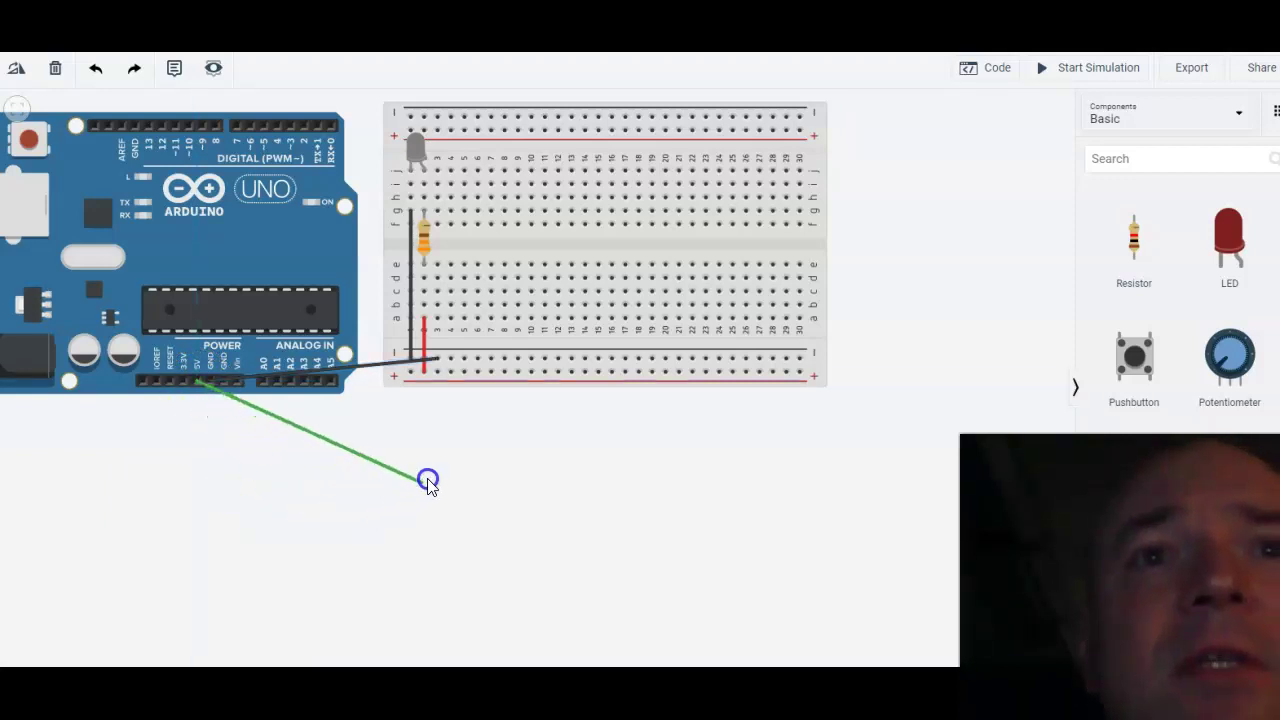
pyautogui.click(465, 372)
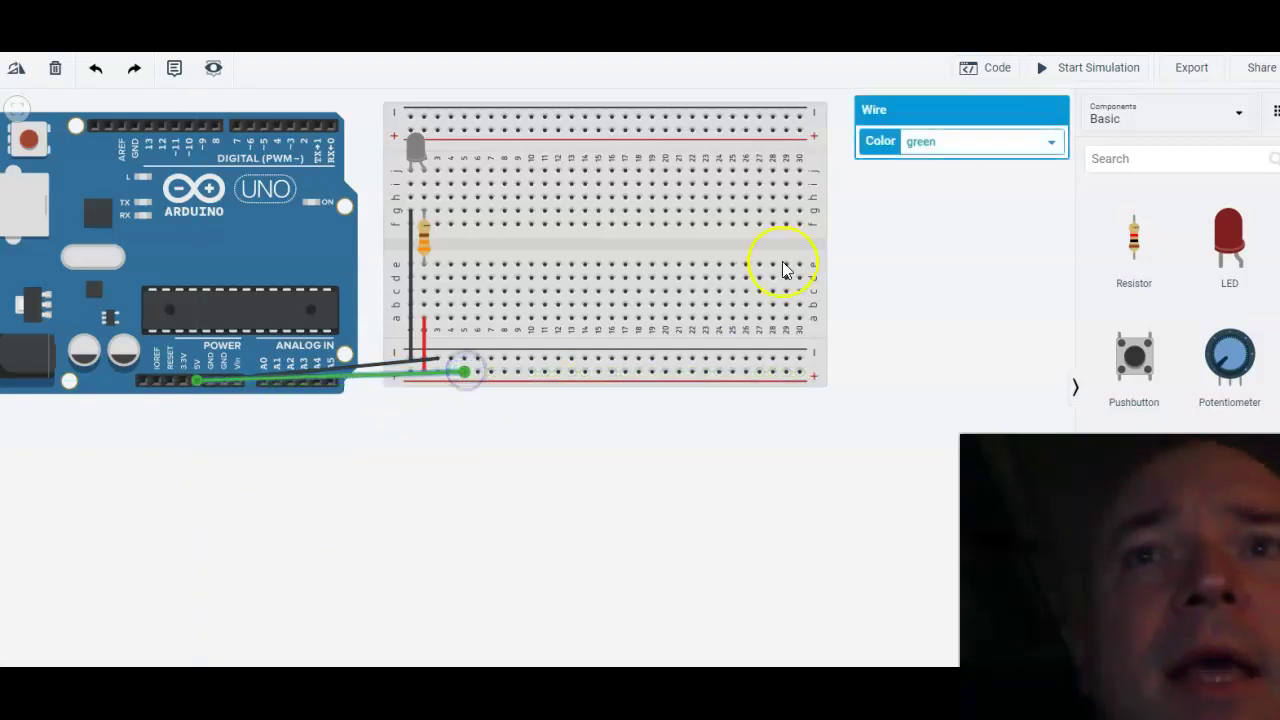
pyautogui.click(980, 142)
pyautogui.click(960, 190)
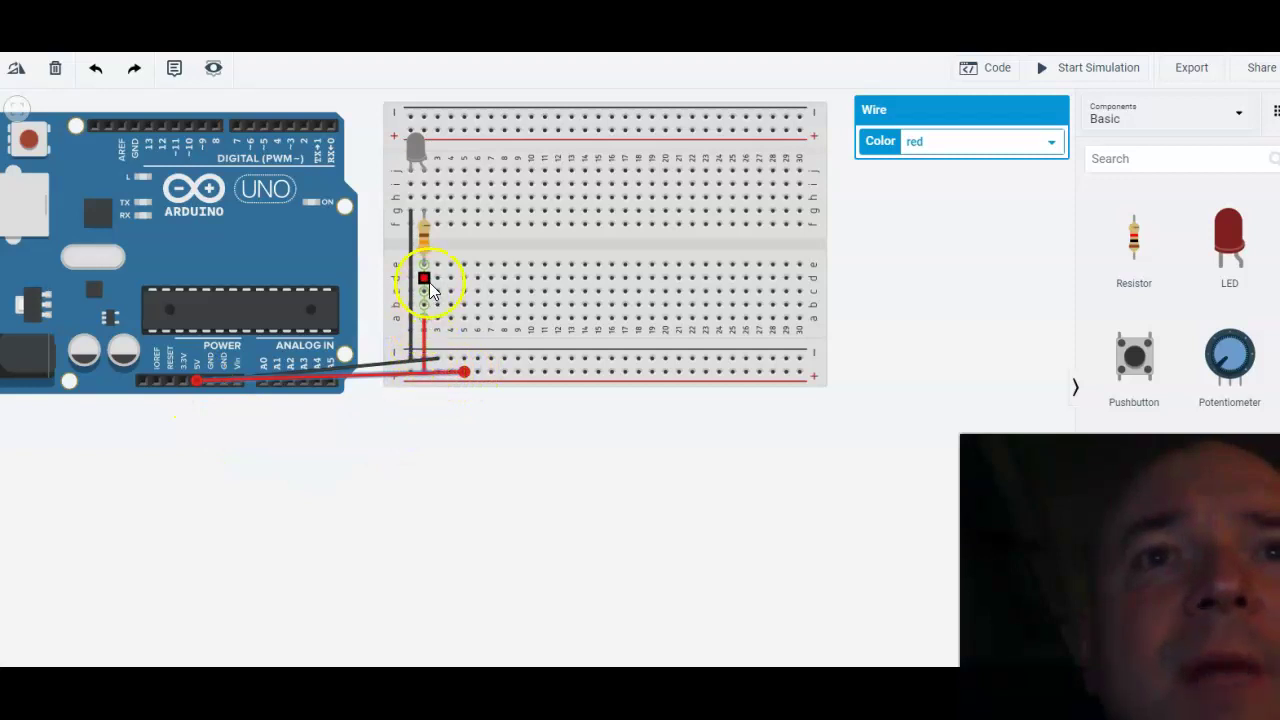
# Check the LED cathode column and the ground wires, then start the simulation.
pyautogui.click(416, 155)
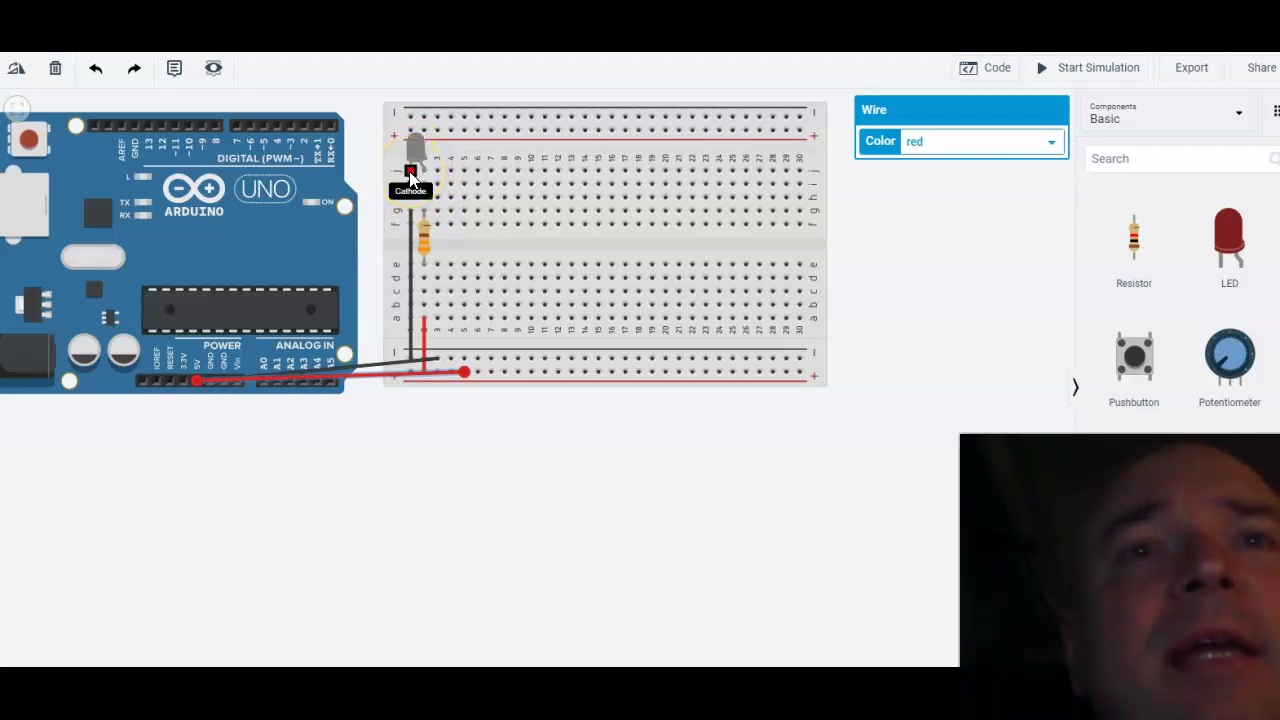
pyautogui.click(410, 175)
pyautogui.click(413, 214)
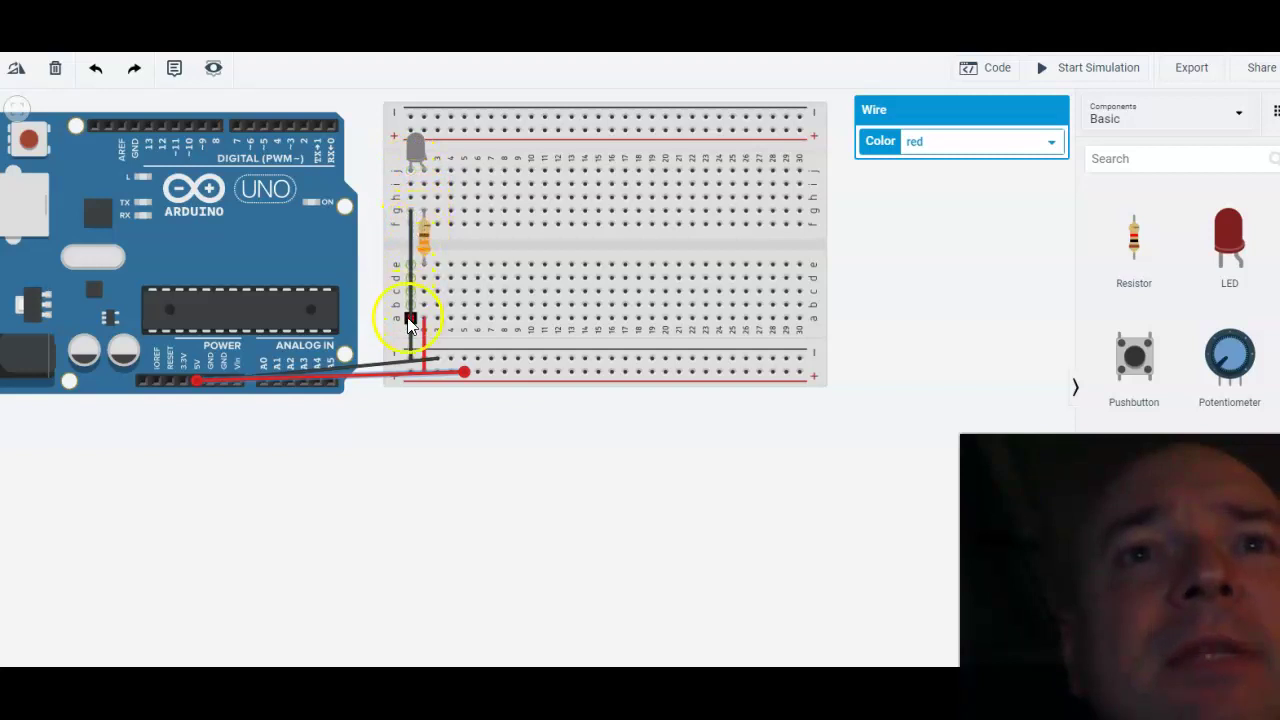
pyautogui.click(408, 354)
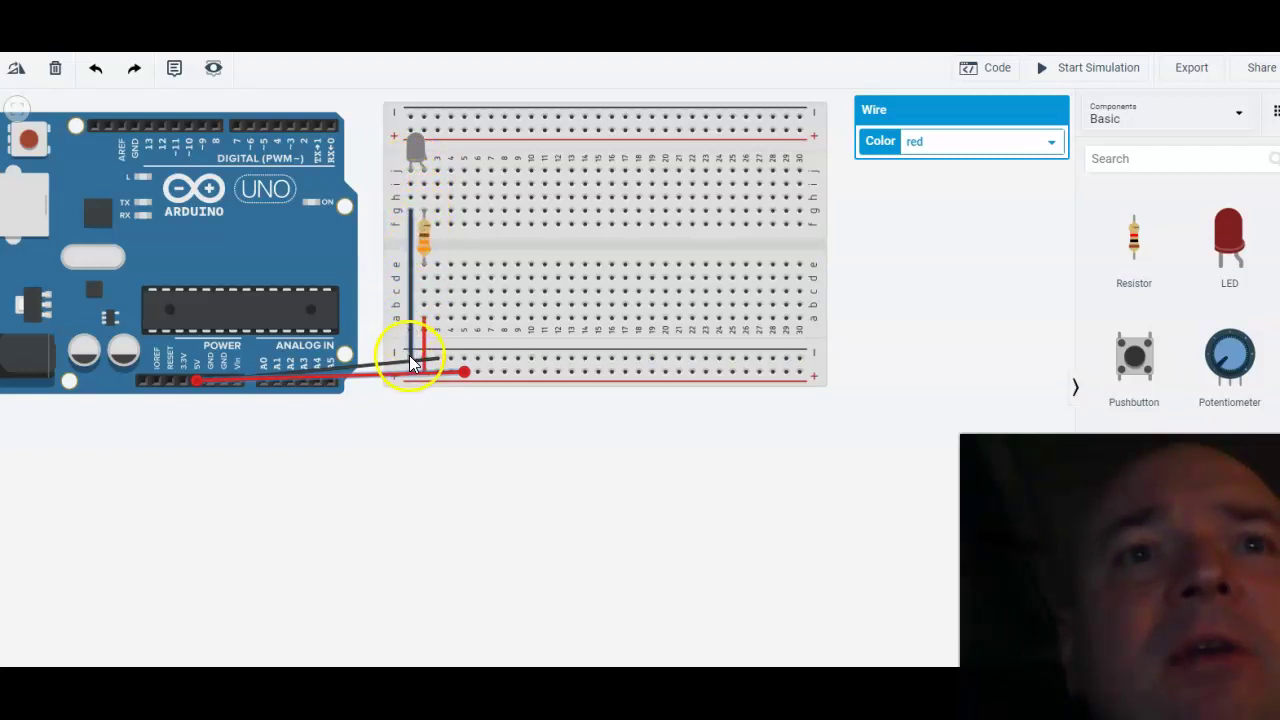
pyautogui.click(409, 355)
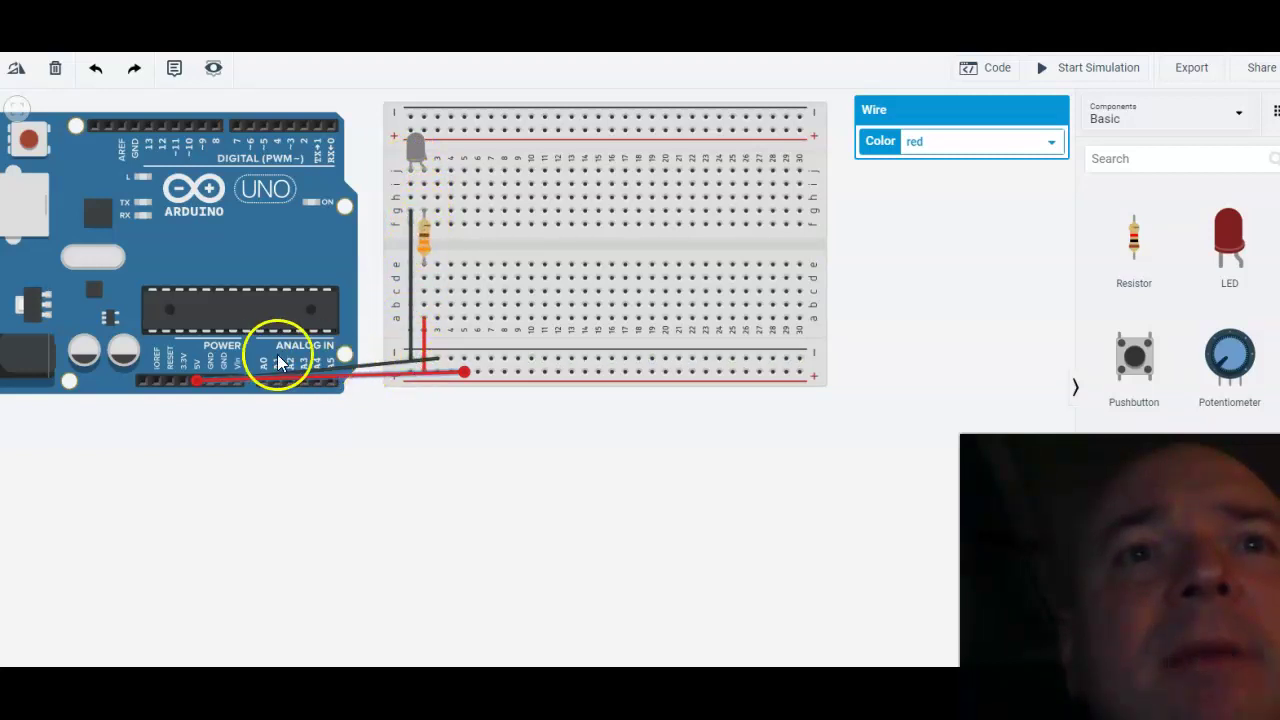
pyautogui.click(212, 367)
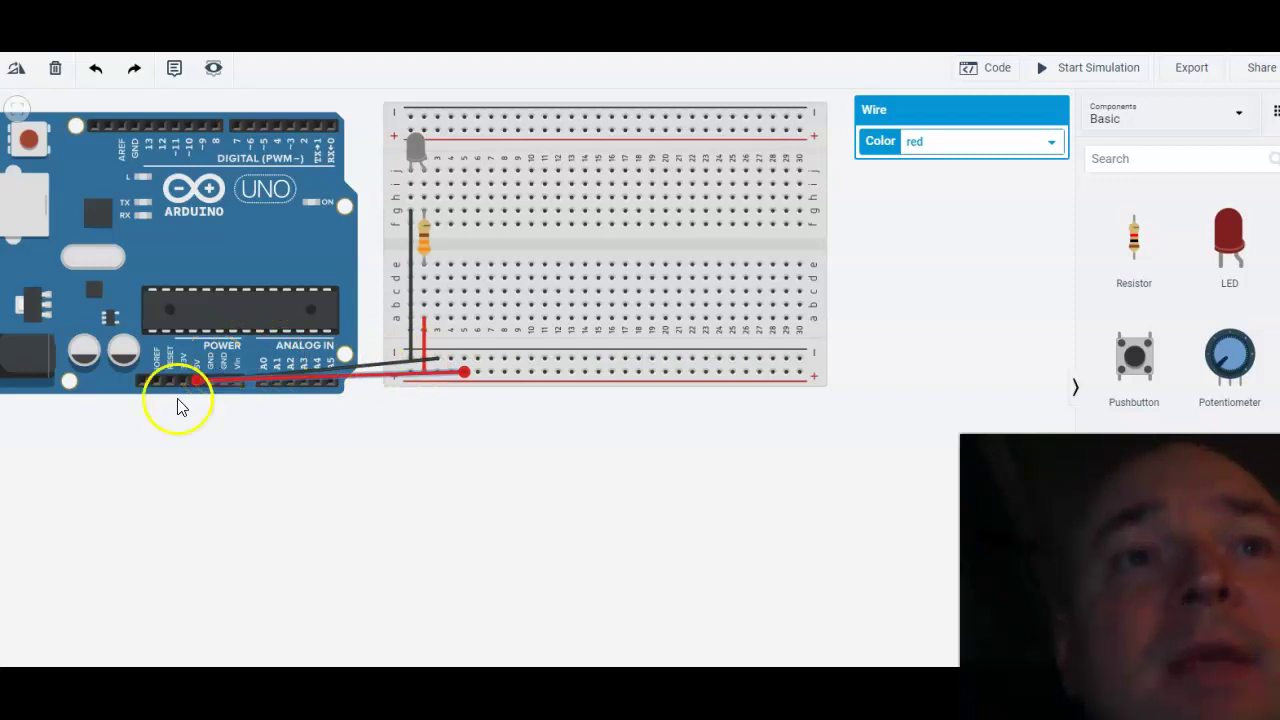
pyautogui.click(1063, 70)
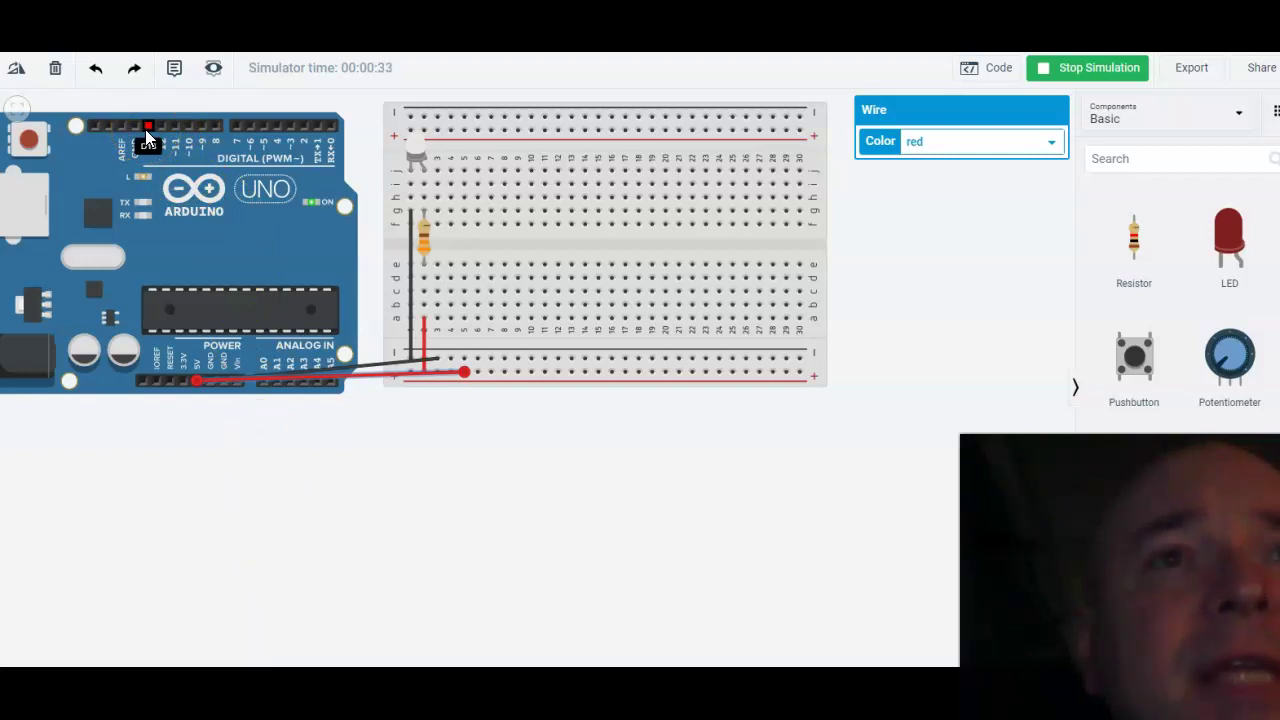
# Let the simulation run past 30 seconds while watching the Arduino and breadboard.
pyautogui.click(429, 531)
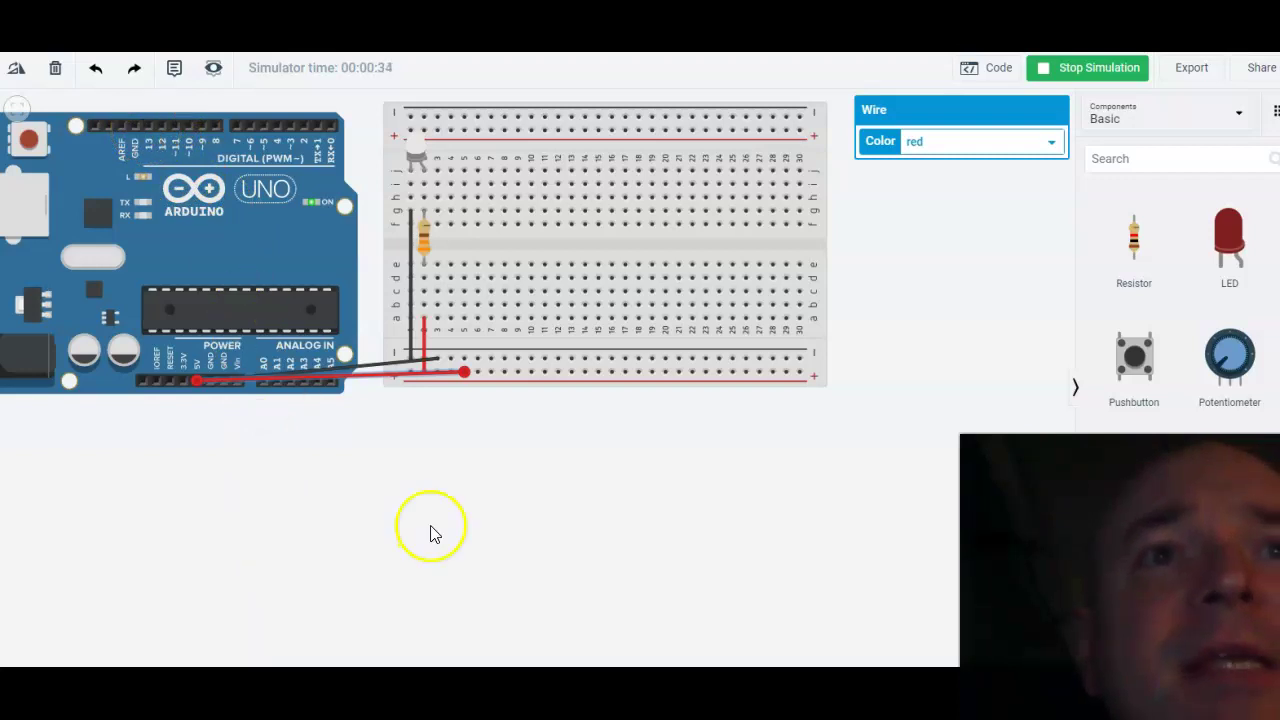
# Stop the simulation, delete the red 5V wire, and draw a green wire from the plus rail to pin 13.
pyautogui.click(417, 383)
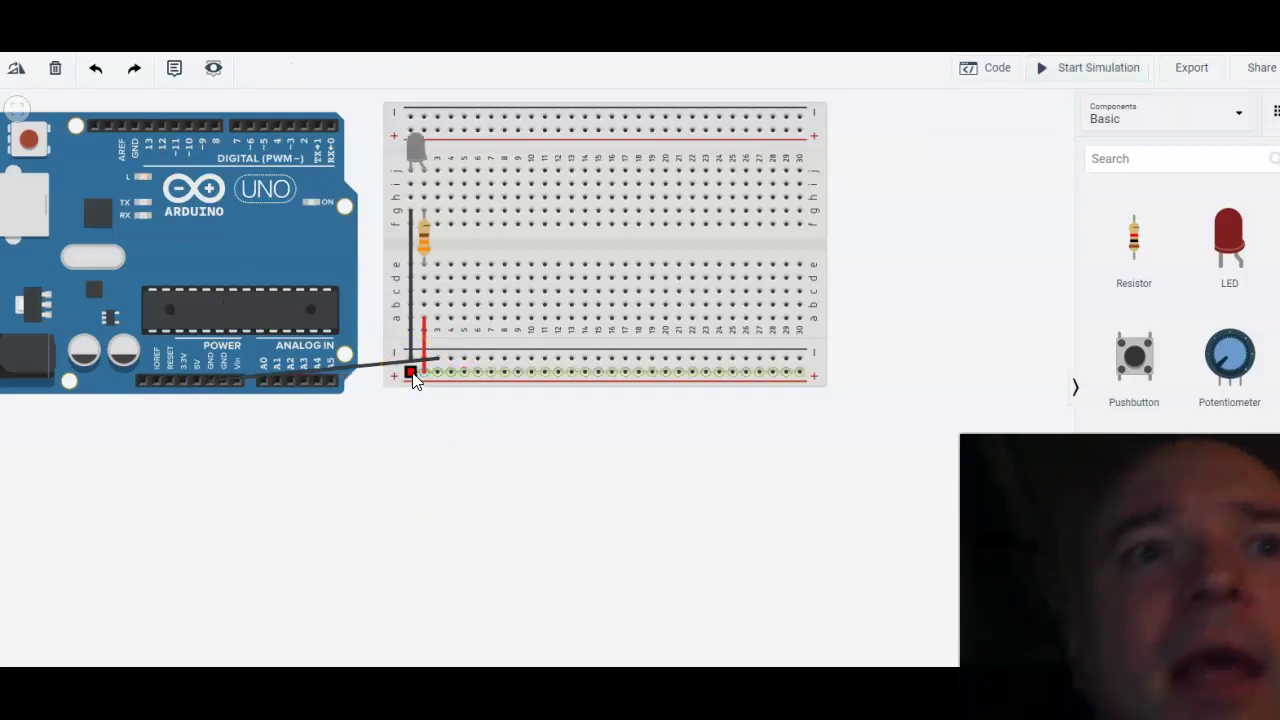
pyautogui.click(338, 80)
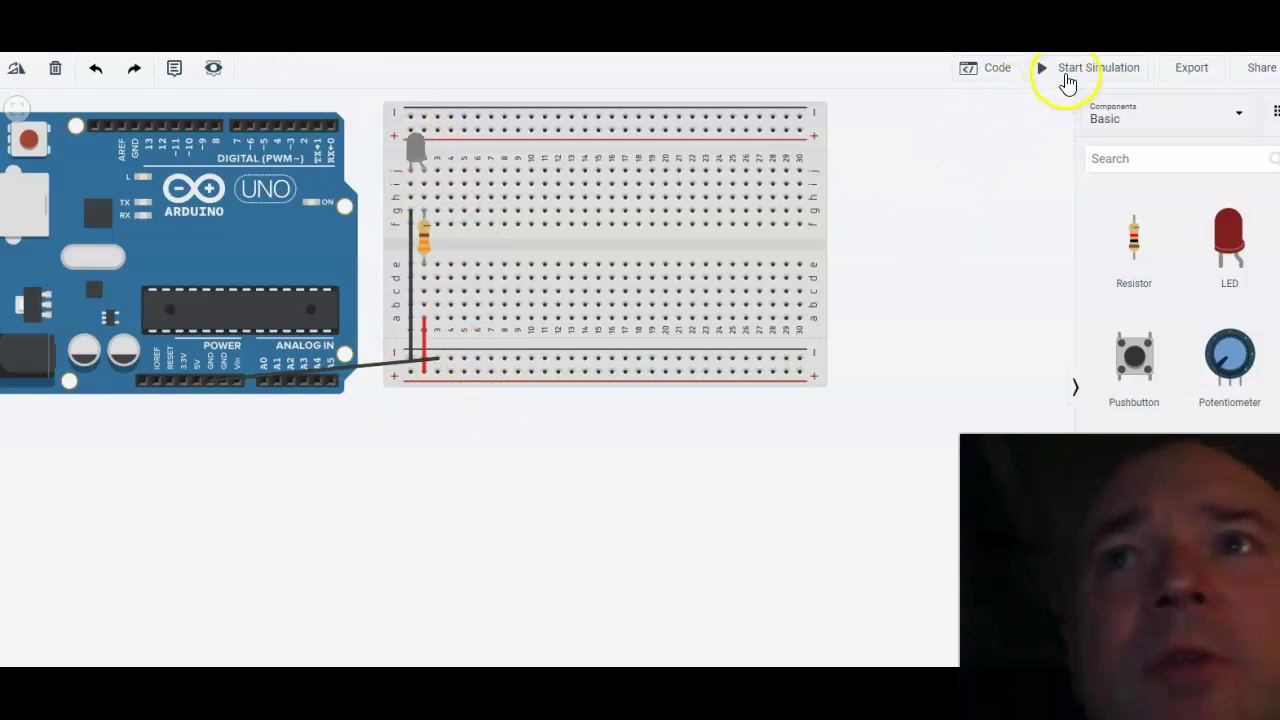
pyautogui.click(464, 373)
pyautogui.click(424, 351)
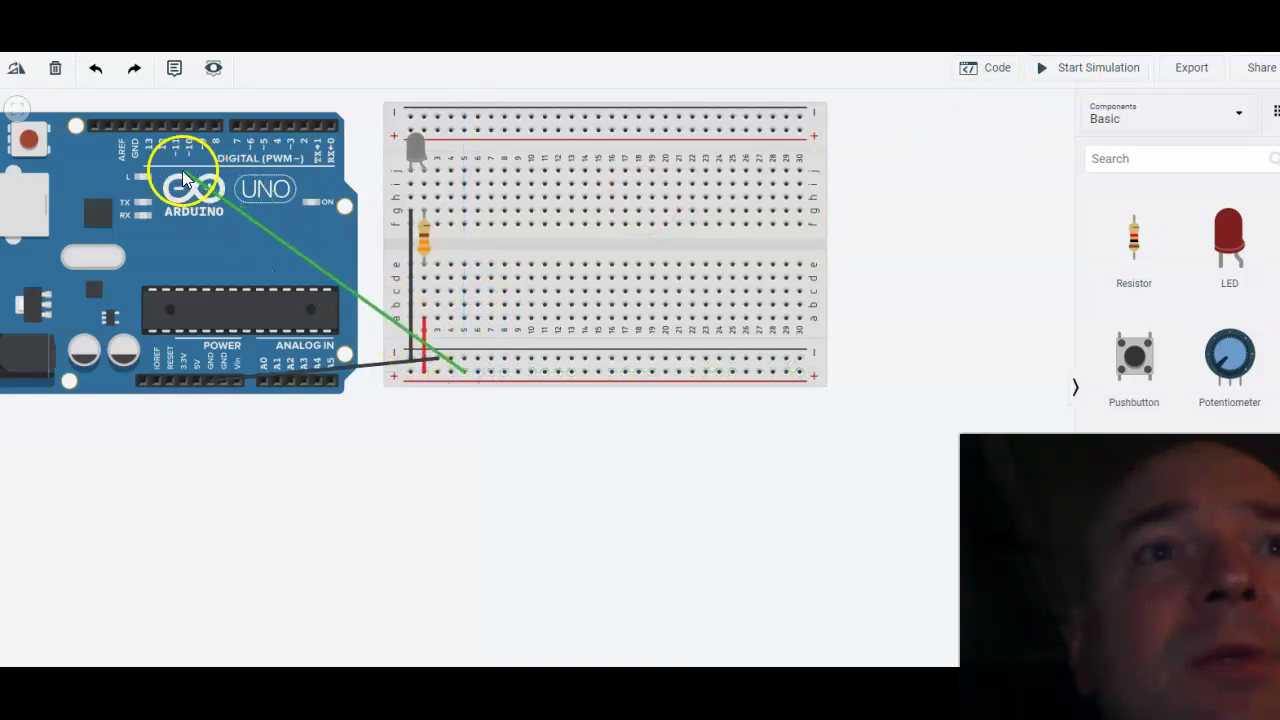
pyautogui.click(147, 126)
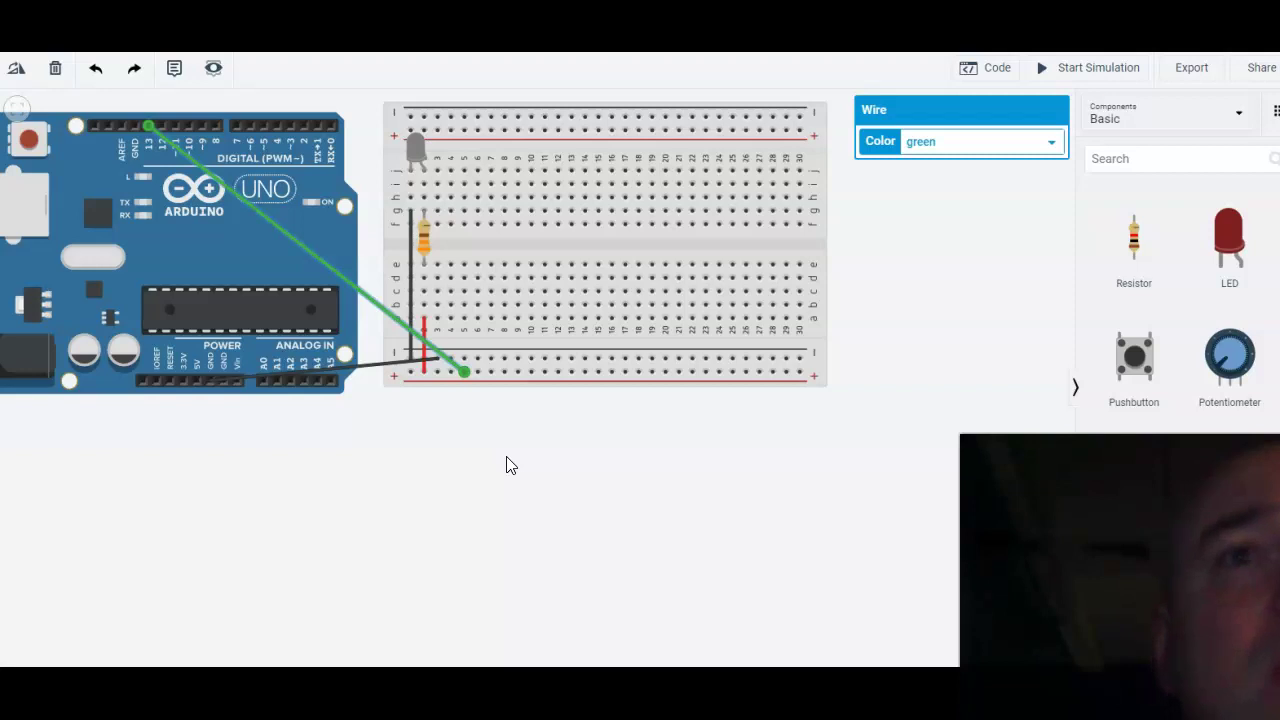
# Restart the simulation so pin 13 blinks the LED.
pyautogui.click(1113, 68)
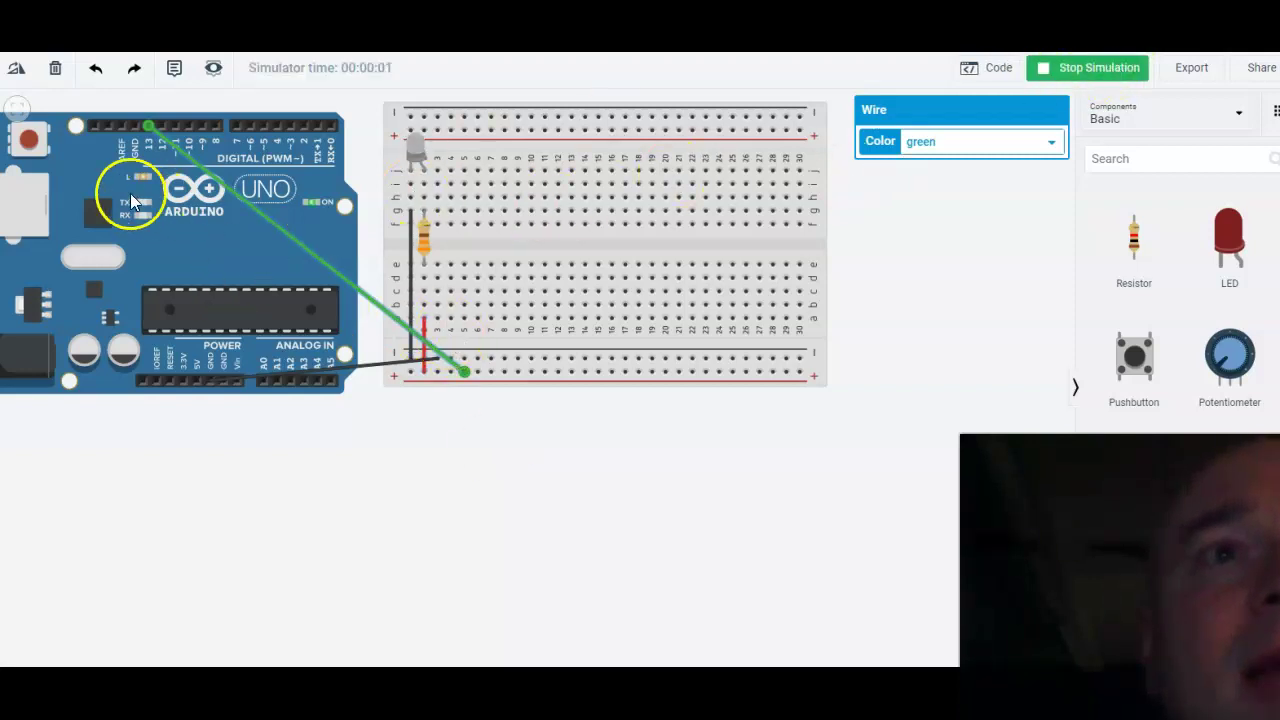